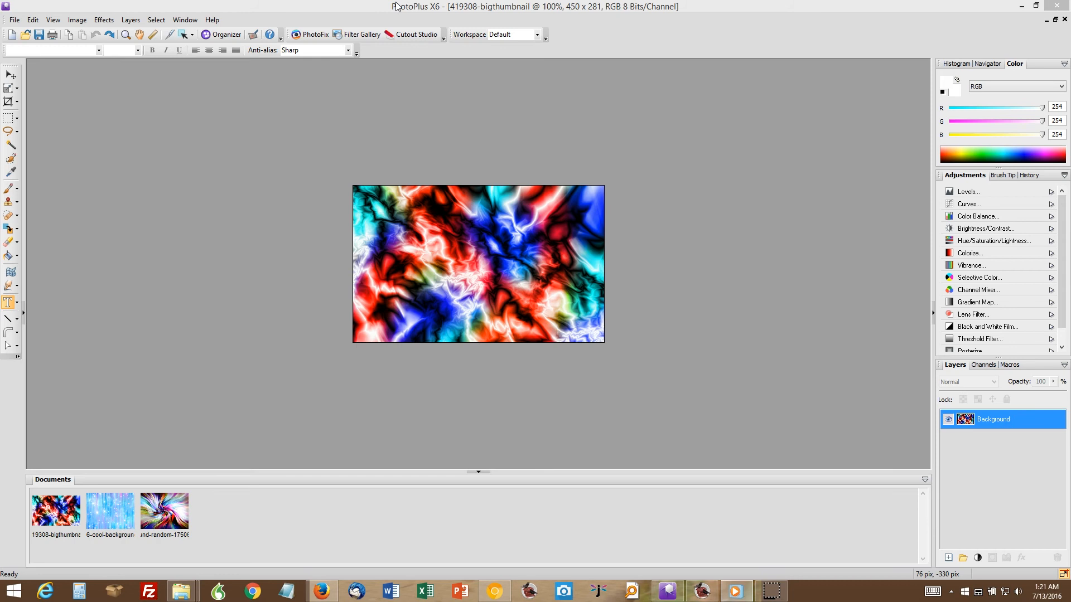
- Look through the three open background images, from 419308-bigthumbnail to cool-background-random
{"action": "left_click", "coordinate": [385, 9]}
{"action": "left_click", "coordinate": [55, 511]}
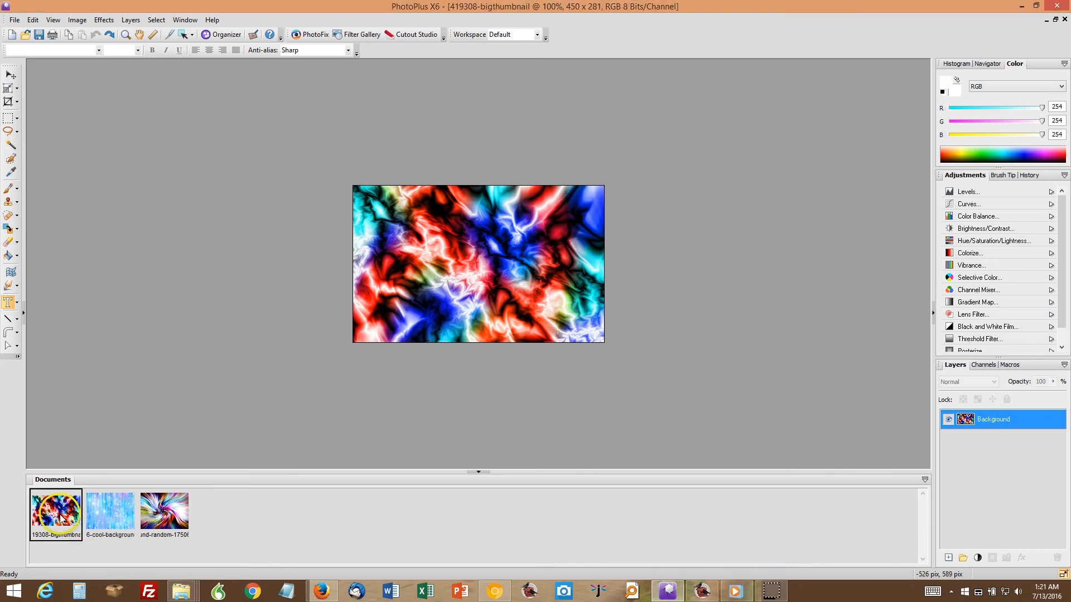
{"action": "left_click", "coordinate": [110, 510]}
{"action": "left_click", "coordinate": [165, 513]}
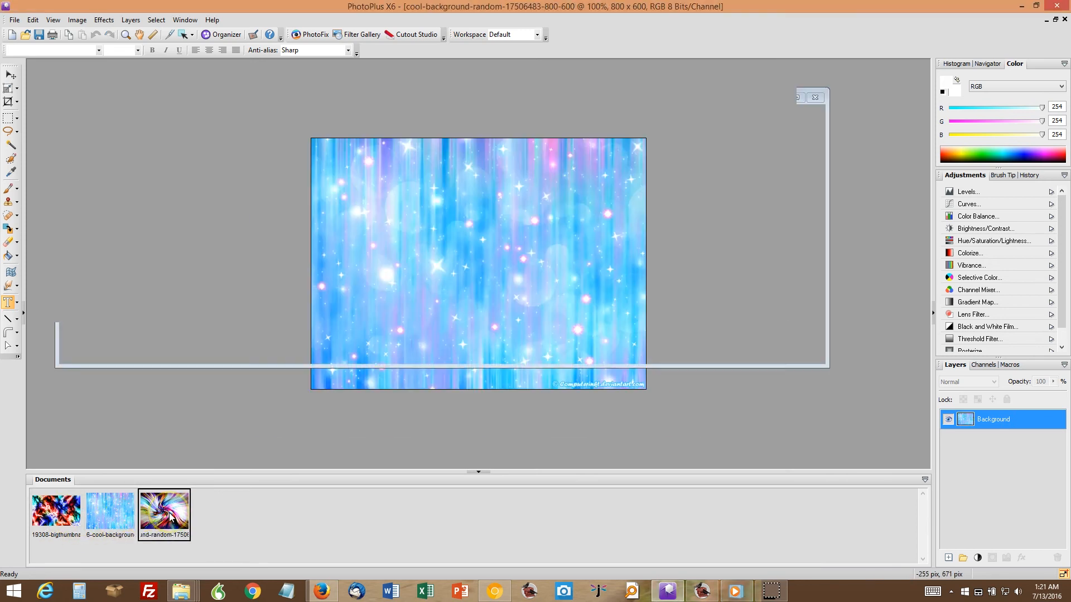
- Promote the Background of the 419308-bigthumbnail image to a standard layer named Layer 1, keeping Normal blend mode and 100% opacity
{"action": "left_click", "coordinate": [62, 521]}
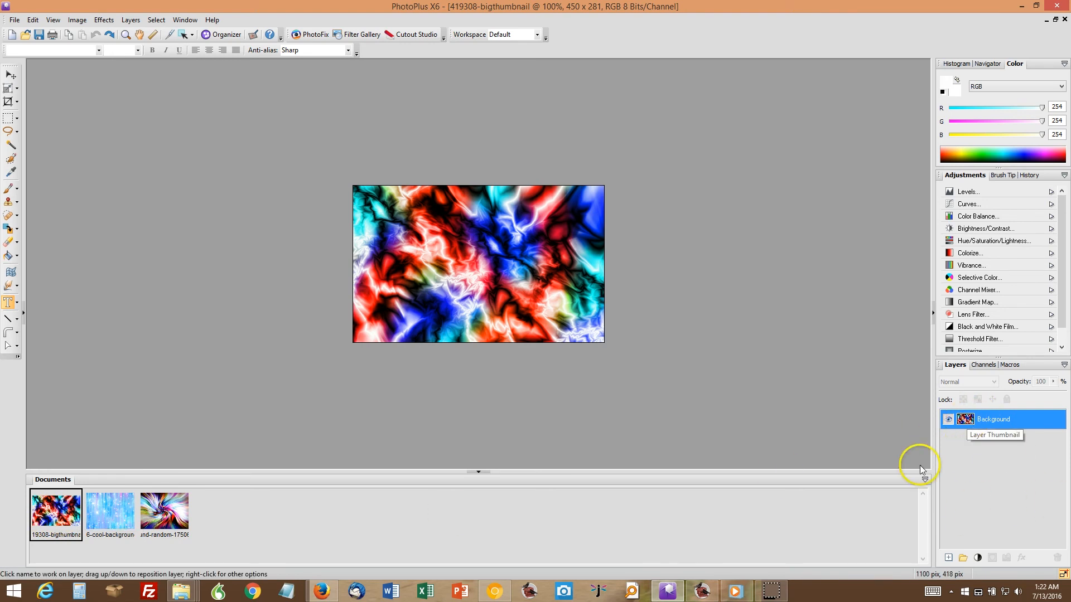
{"action": "right_click", "coordinate": [973, 422]}
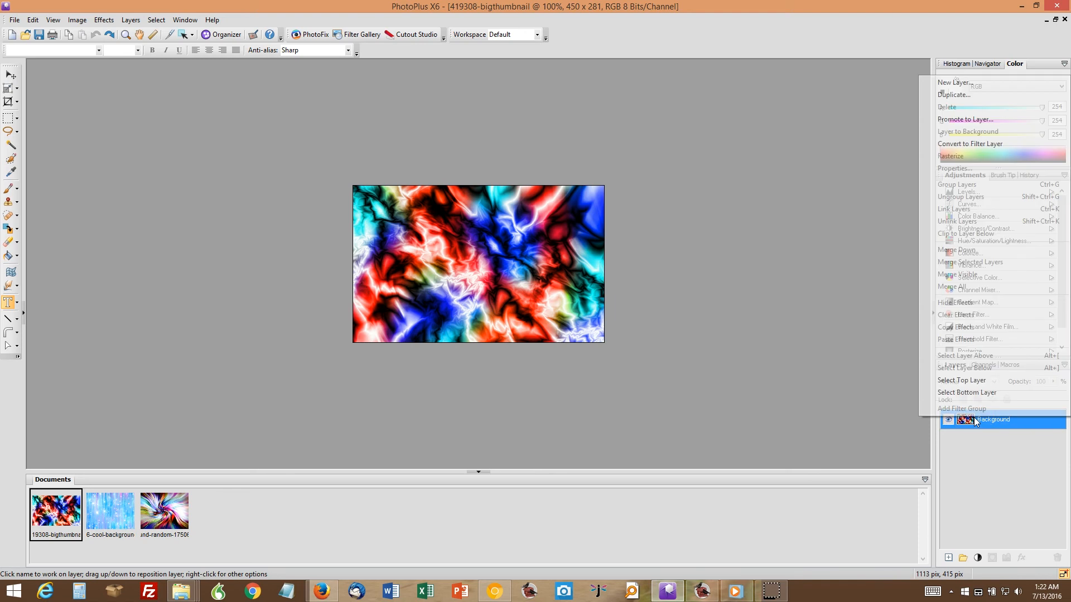
{"action": "left_click", "coordinate": [982, 120]}
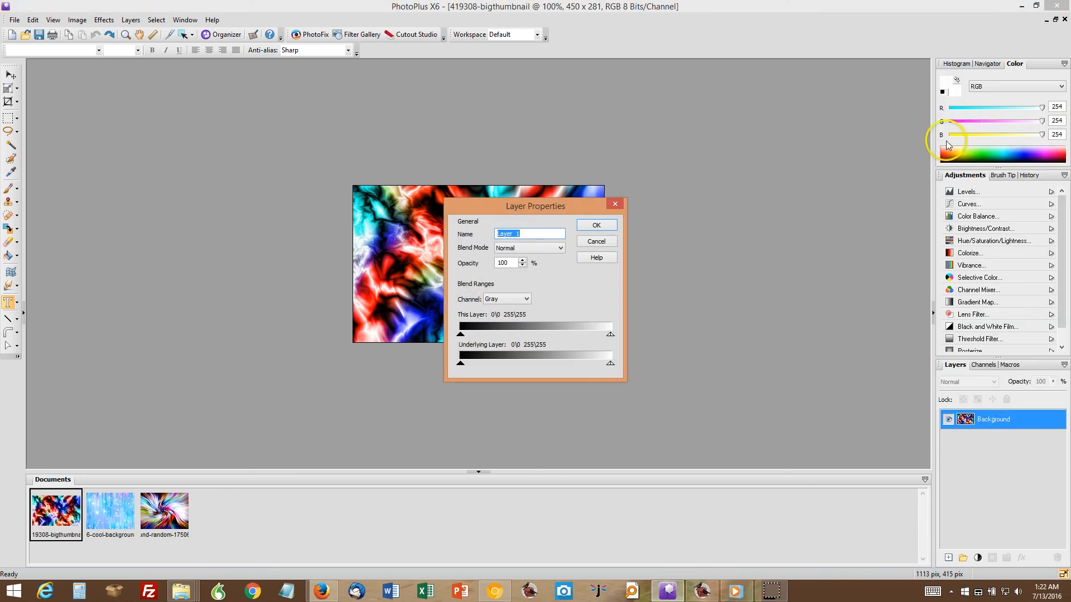
{"action": "left_click", "coordinate": [596, 226]}
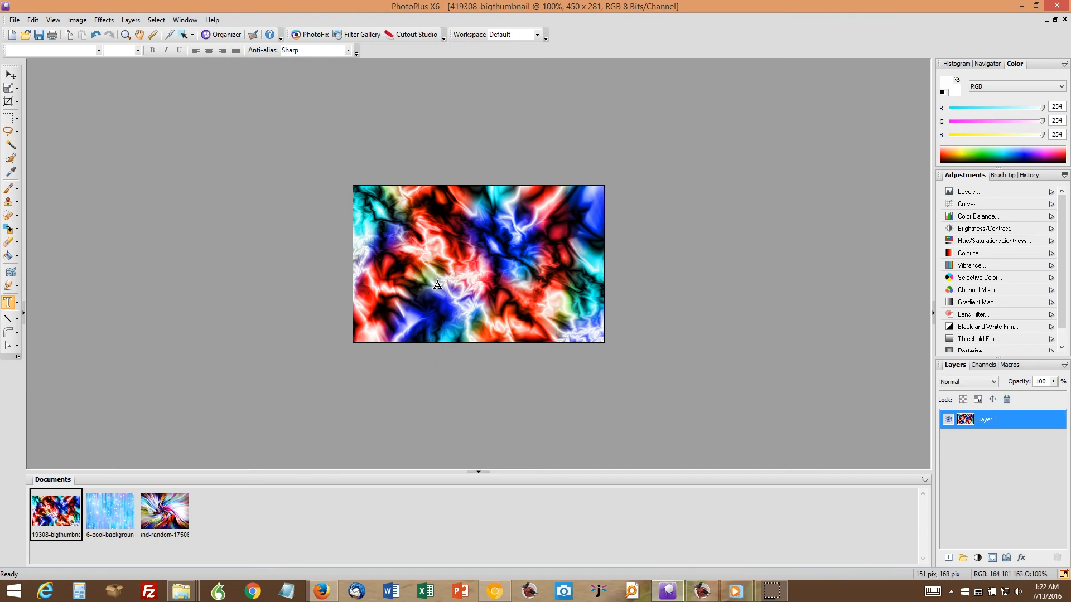
- Add the word FAITH across the middle of the image with the Text Selection Tool and set its size to 75 pt
{"action": "left_click", "coordinate": [17, 304]}
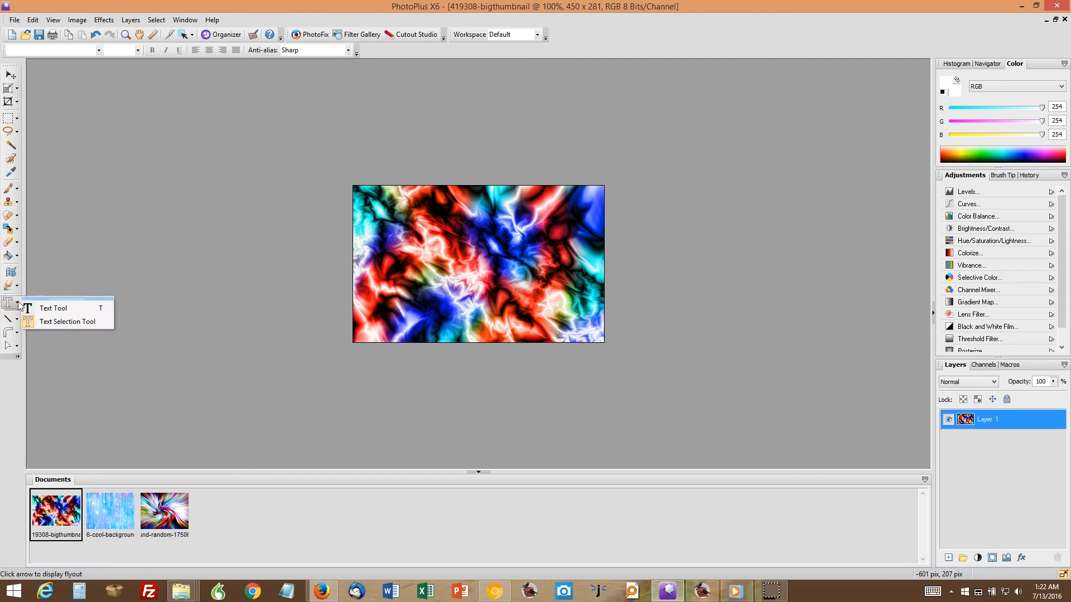
{"action": "left_click", "coordinate": [43, 321]}
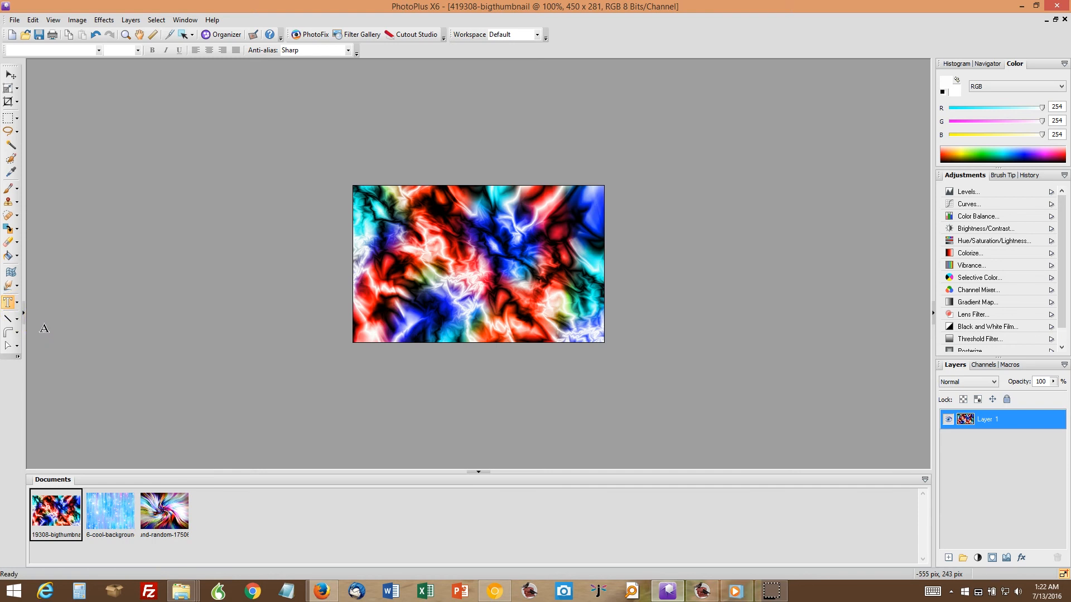
{"action": "left_click", "coordinate": [378, 287]}
{"action": "left_click", "coordinate": [519, 302]}
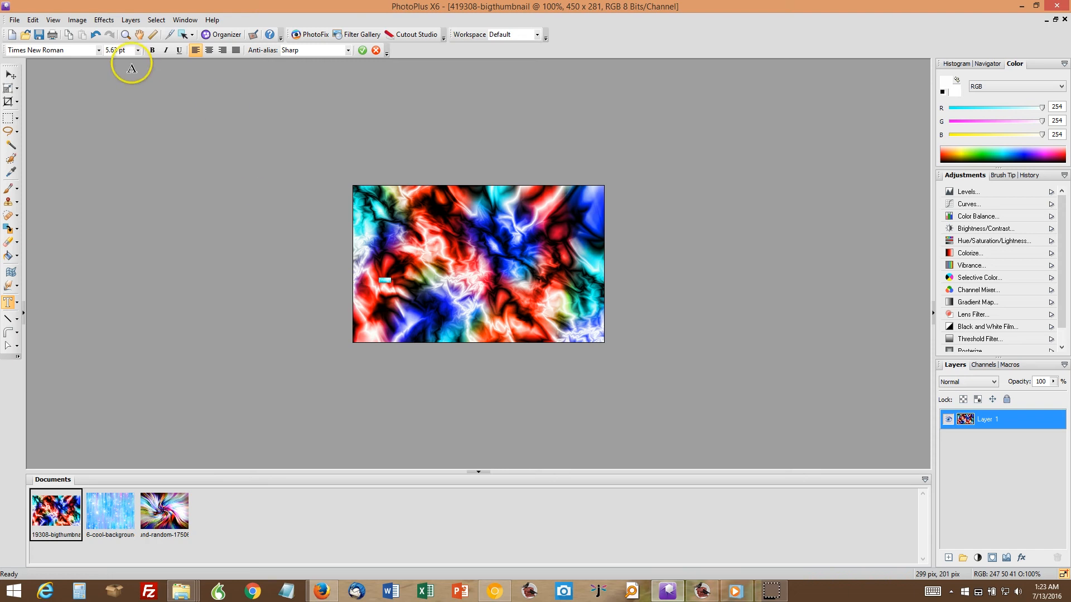
{"action": "left_click", "coordinate": [119, 51]}
{"action": "type", "text": "75"}
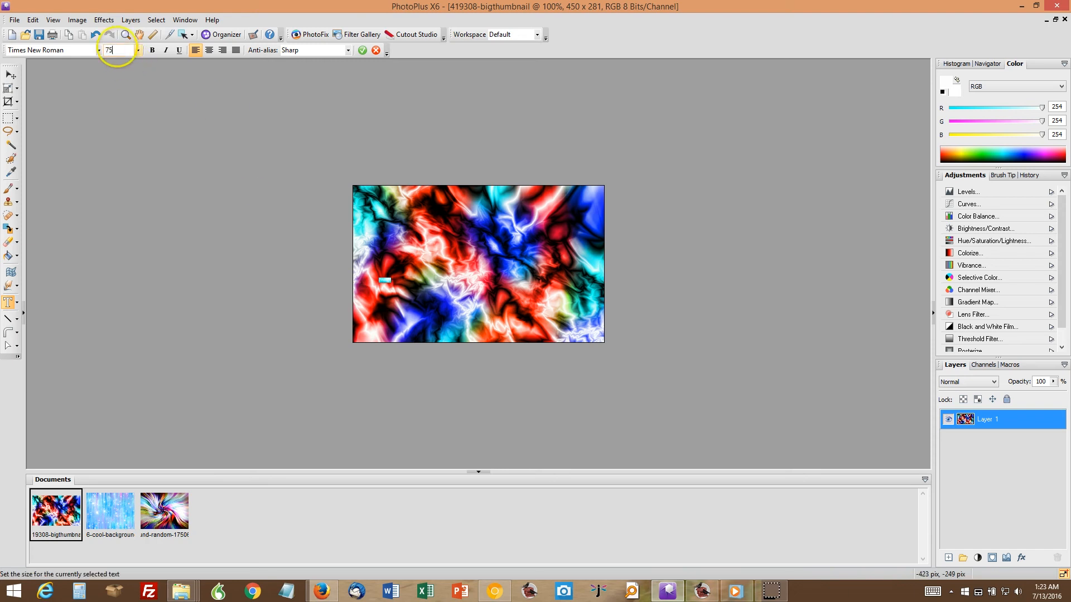
{"action": "key", "text": "Return"}
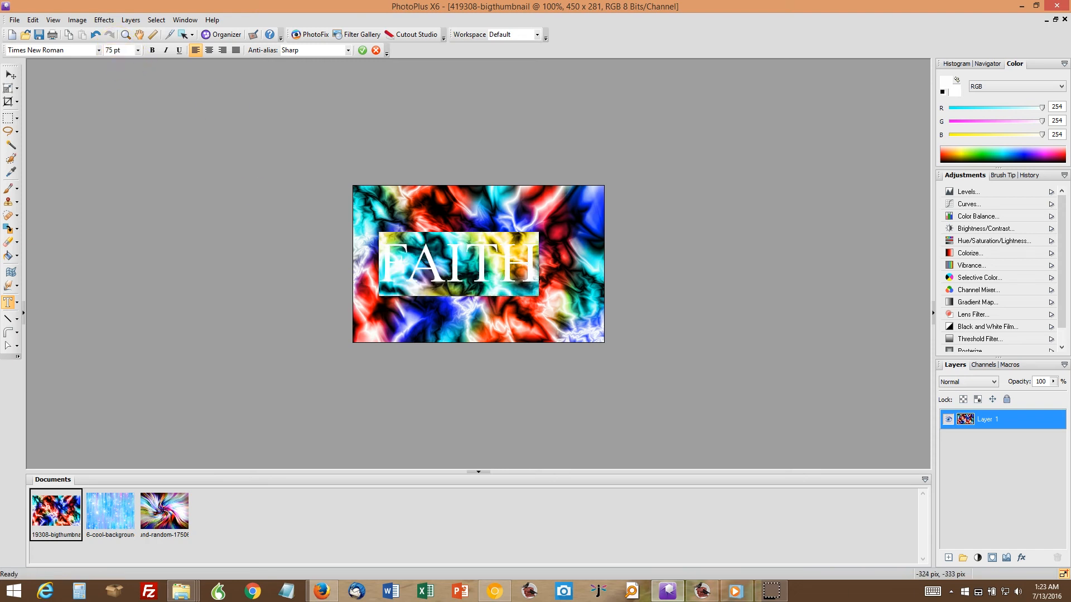
- Change the font of the FAITH text to Milk Stout
{"action": "left_click", "coordinate": [101, 50]}
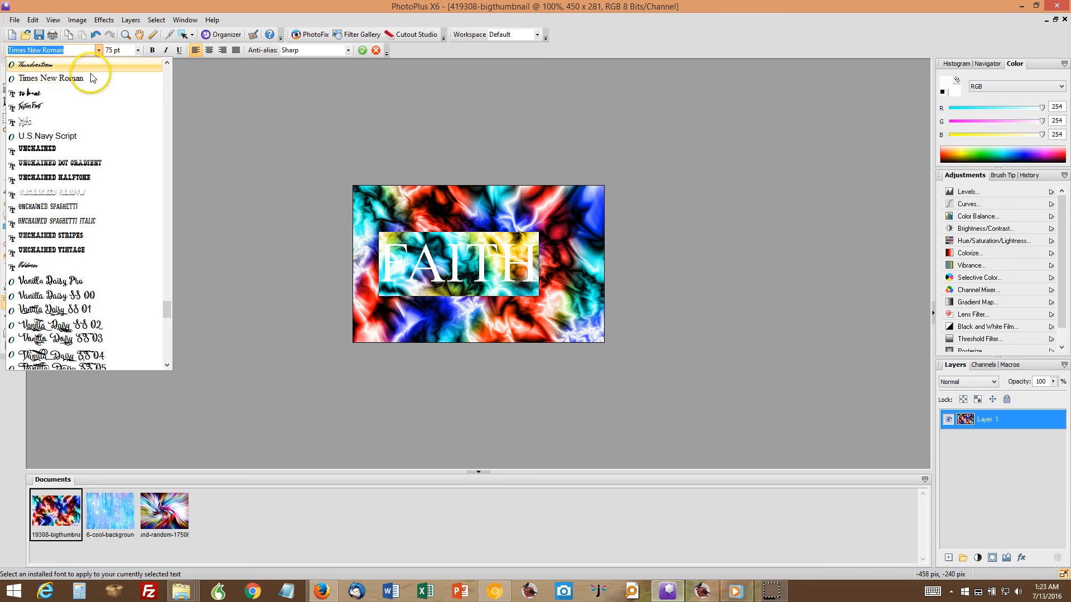
{"action": "scroll", "coordinate": [108, 200], "scroll_direction": "up", "scroll_amount": 15}
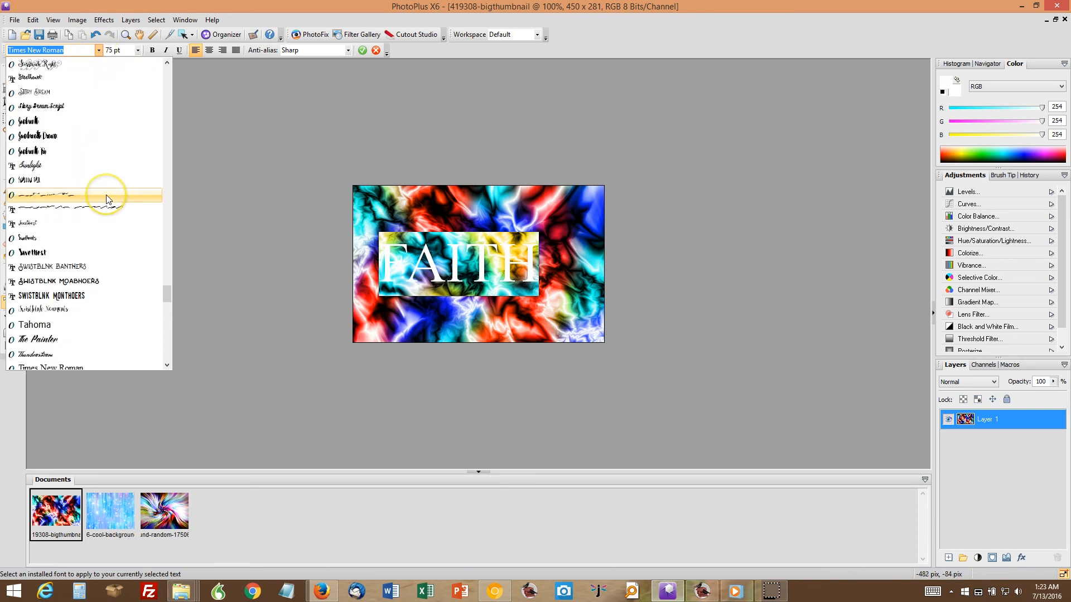
{"action": "scroll", "coordinate": [101, 187], "scroll_direction": "up", "scroll_amount": 10}
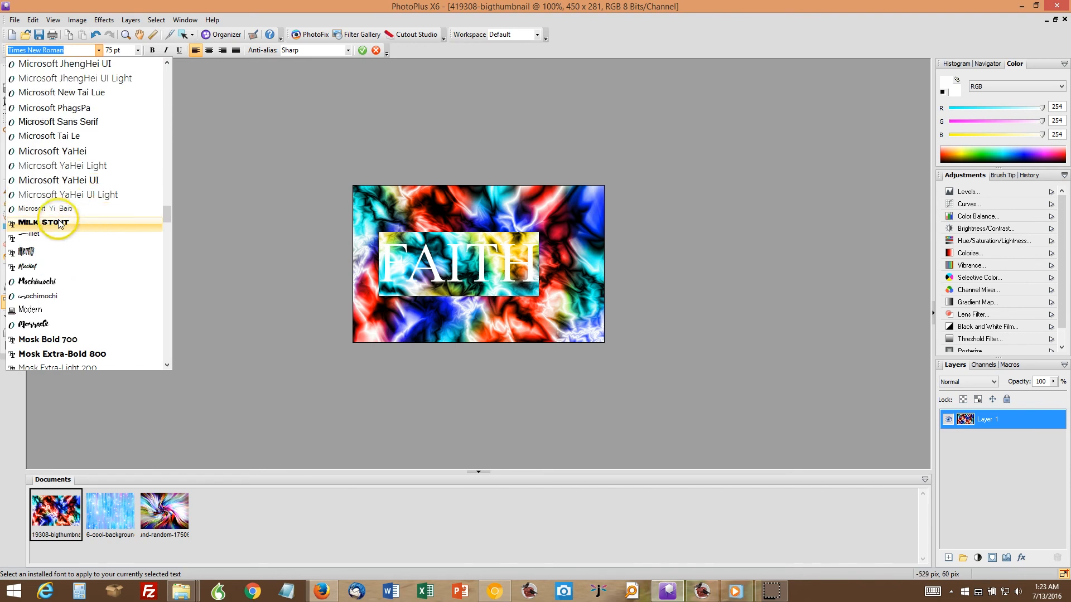
{"action": "left_click", "coordinate": [60, 223]}
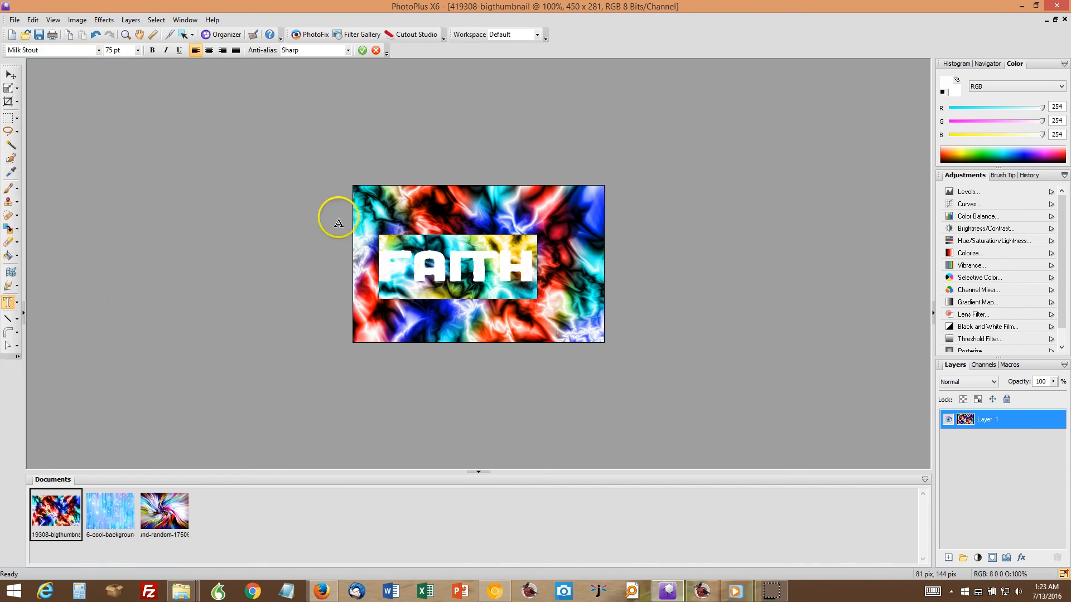
- Commit the FAITH text as a selection and crop the image to that selection
{"action": "left_click", "coordinate": [312, 266]}
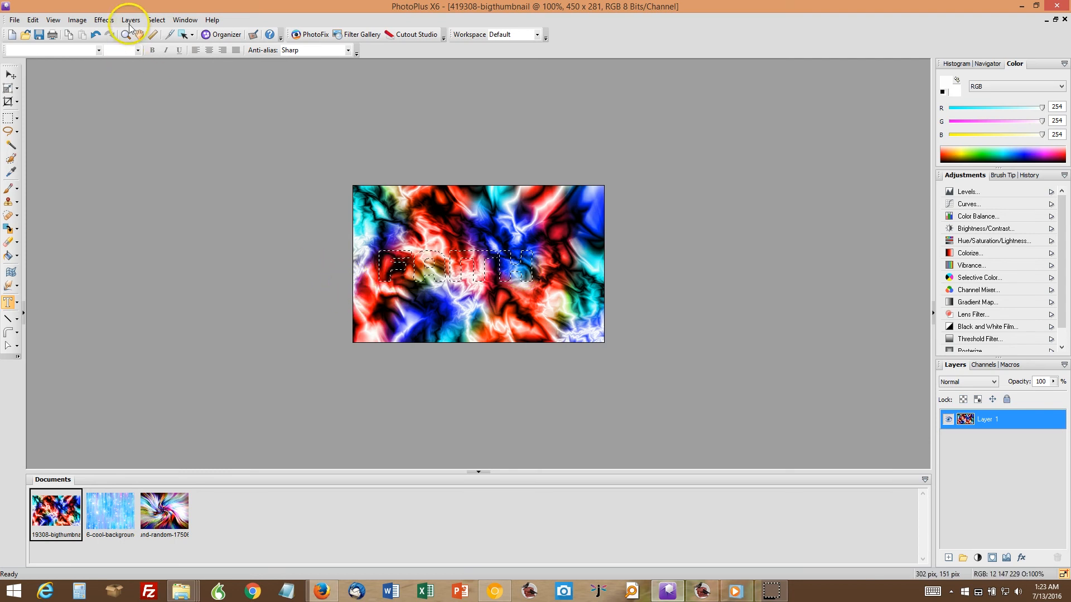
{"action": "left_click", "coordinate": [77, 20]}
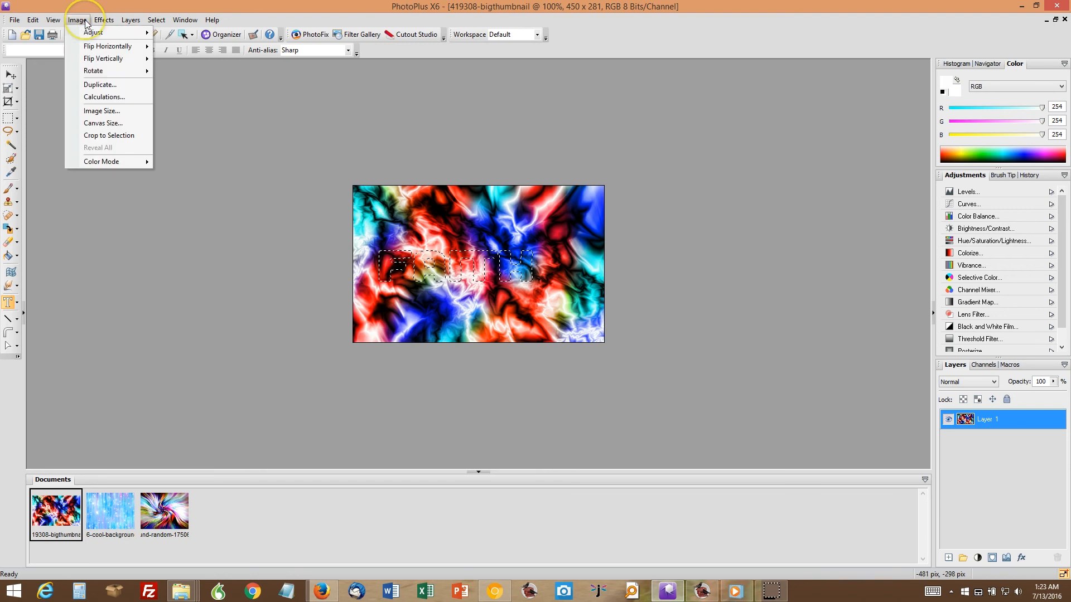
{"action": "left_click", "coordinate": [114, 136]}
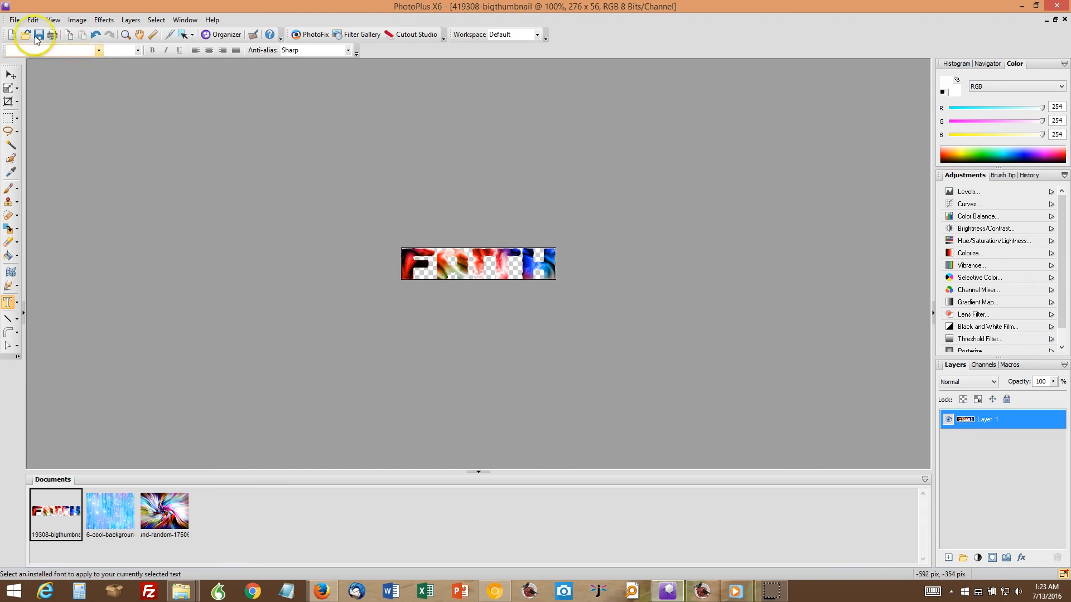
- Review the PNG export settings for the cropped FAITH image without exporting it
{"action": "left_click", "coordinate": [17, 21]}
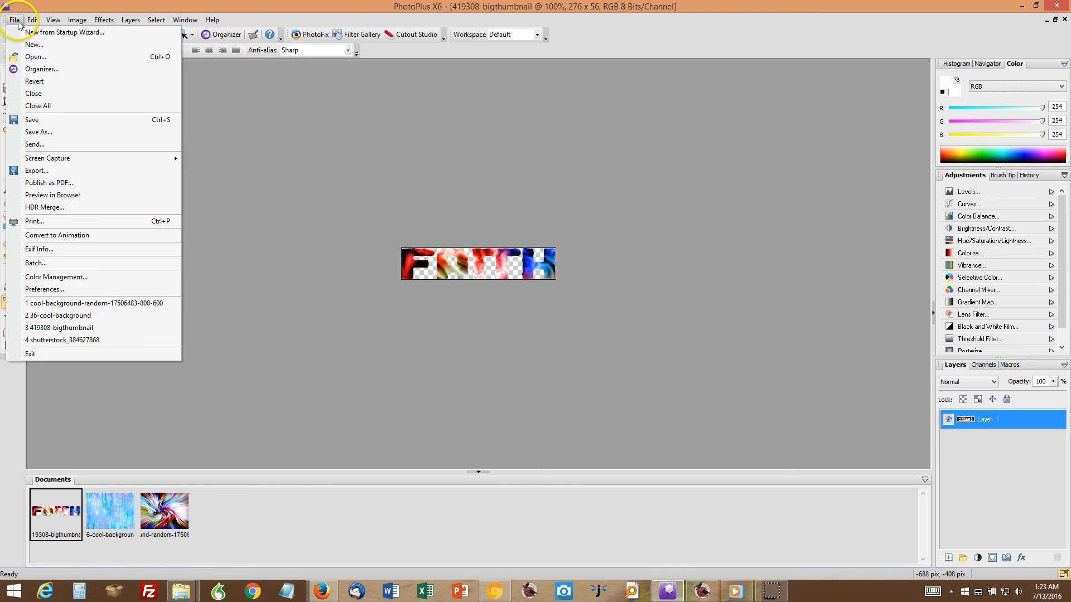
{"action": "left_click", "coordinate": [37, 171]}
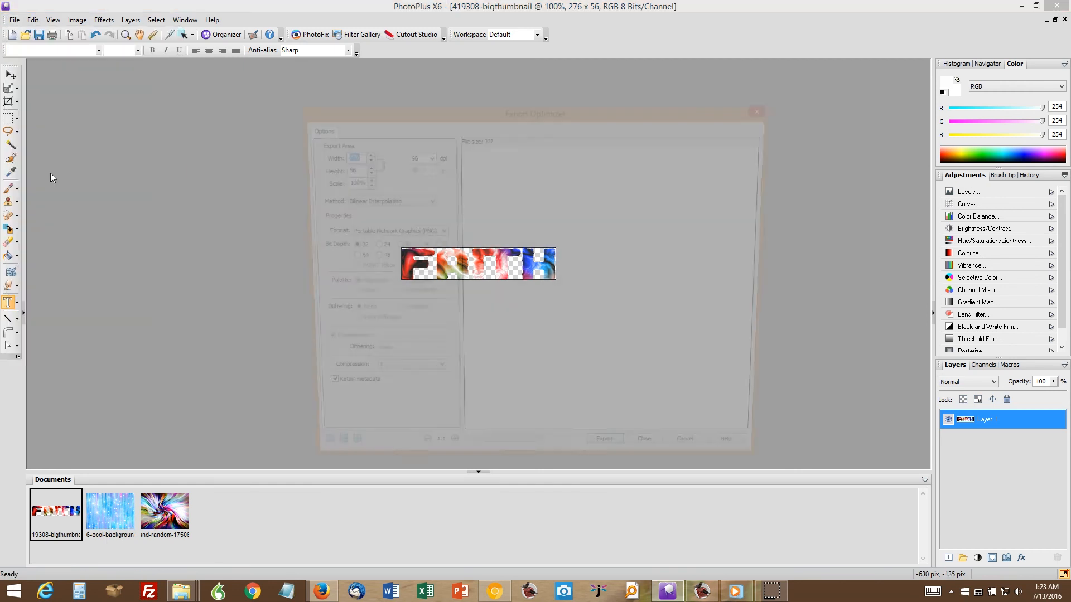
{"action": "left_click", "coordinate": [358, 232]}
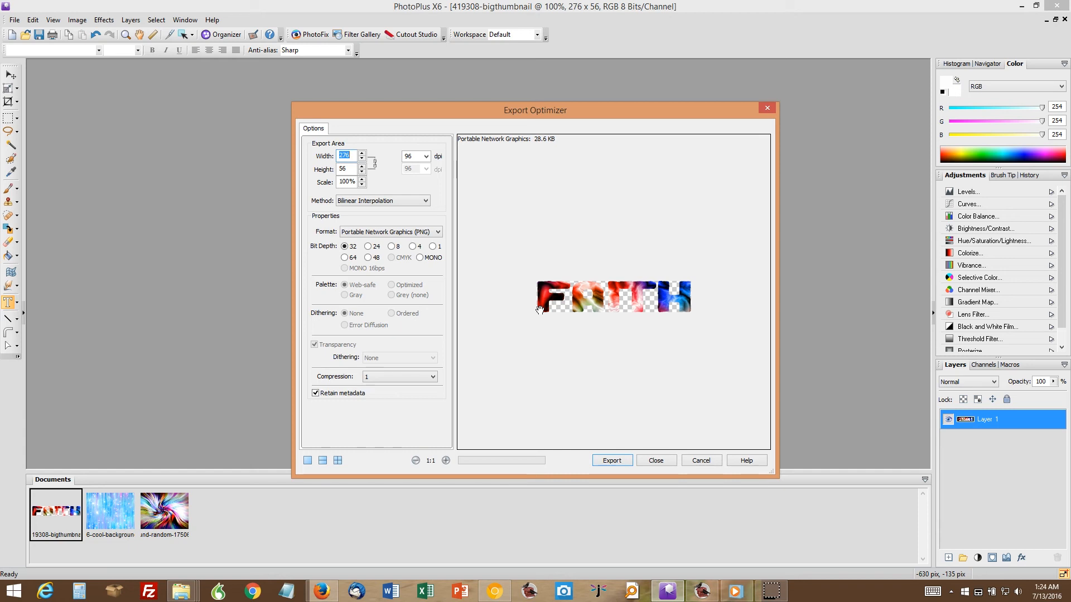
{"action": "left_click", "coordinate": [763, 109]}
- Switch to the 36-cool-background image
{"action": "left_click", "coordinate": [99, 506]}
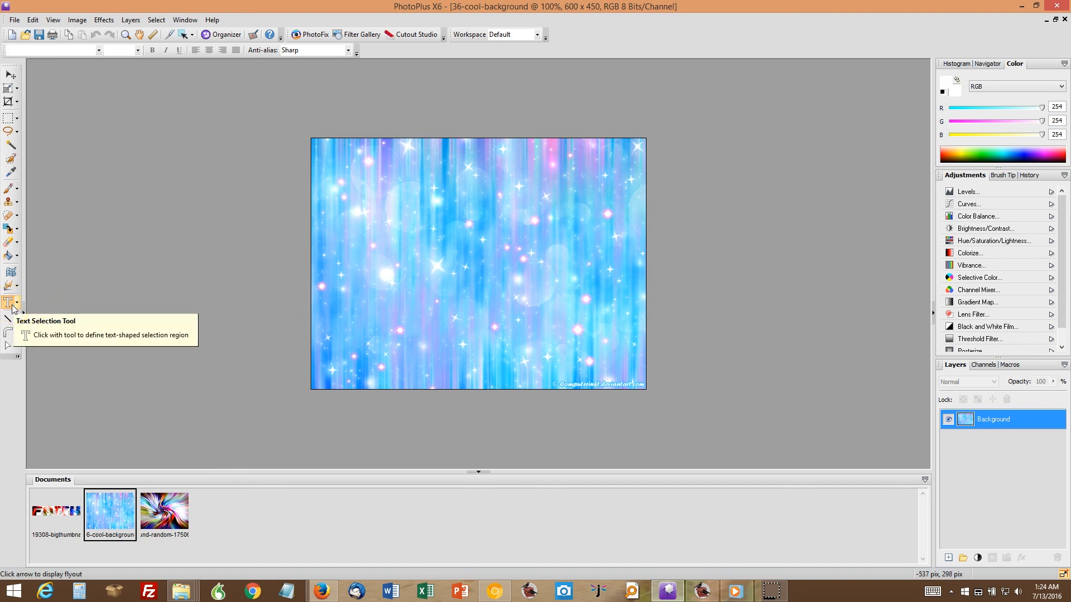
{"action": "right_click", "coordinate": [1011, 419]}
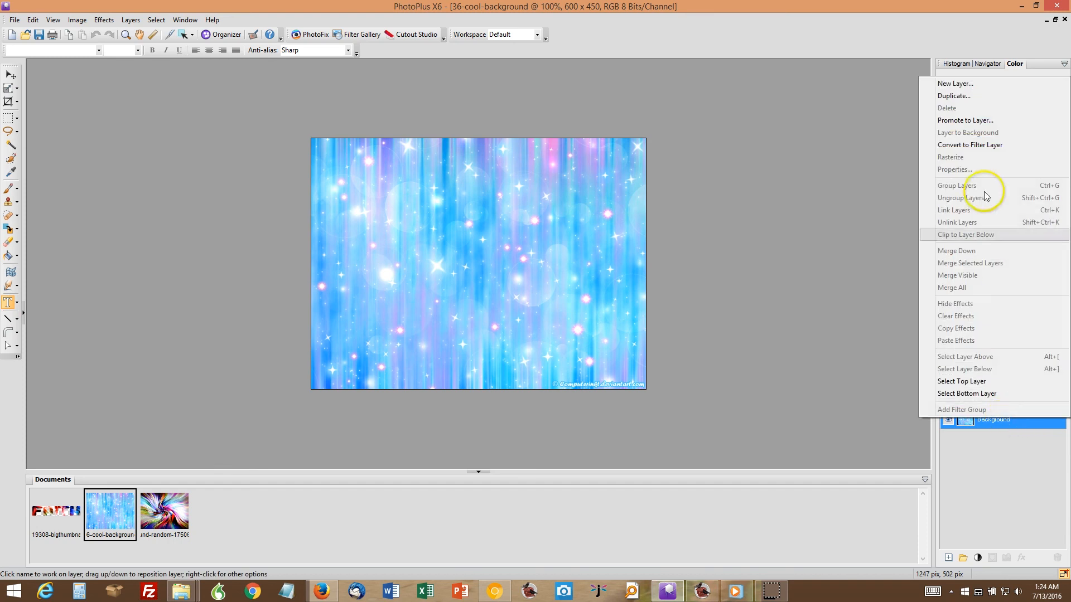
{"action": "left_click", "coordinate": [973, 120]}
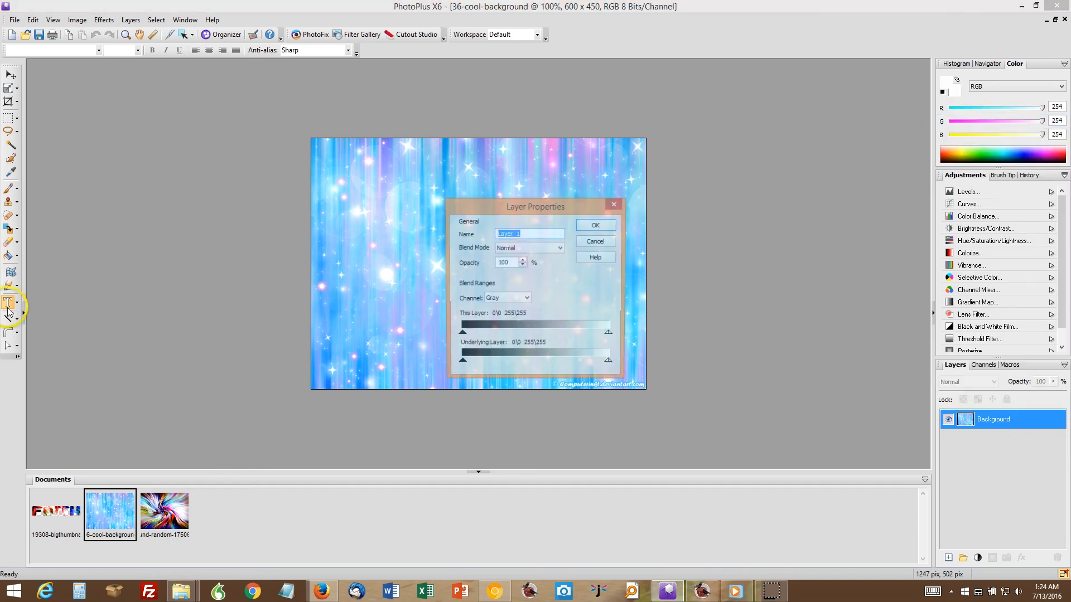
{"action": "left_click", "coordinate": [618, 206]}
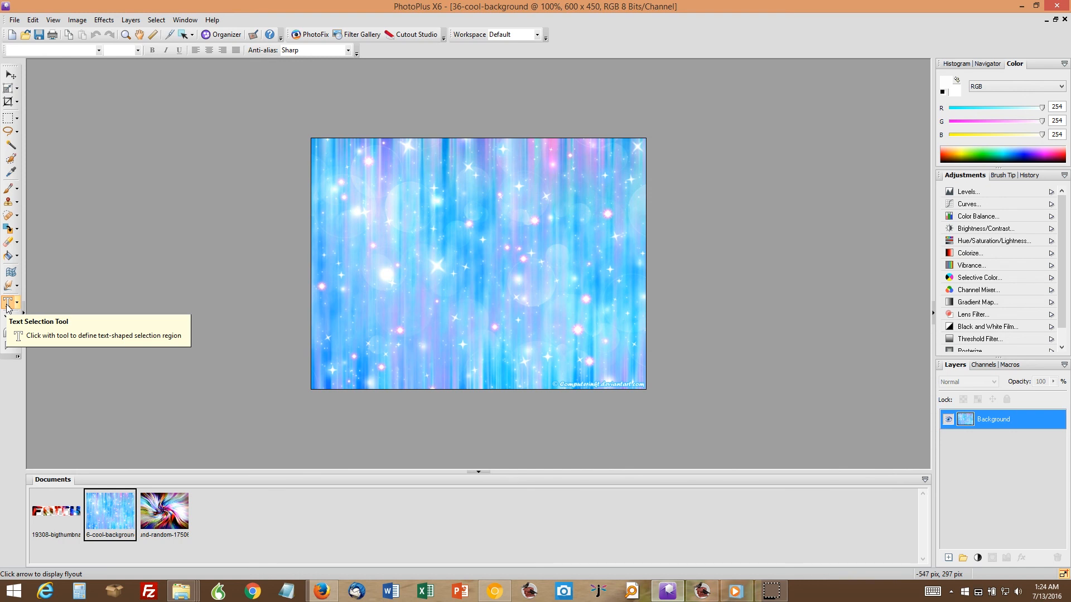
- Add the text Winter Wonderland on two lines in the image's upper-left area with the Text Selection Tool and select all of it
{"action": "left_click", "coordinate": [361, 223]}
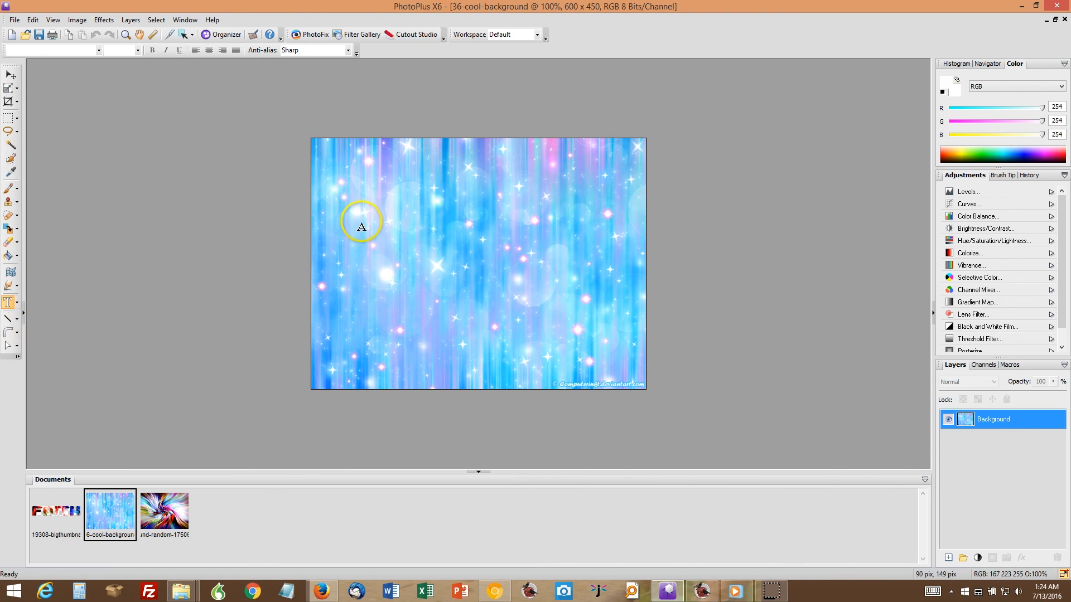
{"action": "left_click", "coordinate": [435, 232]}
{"action": "type", "text": "w"}
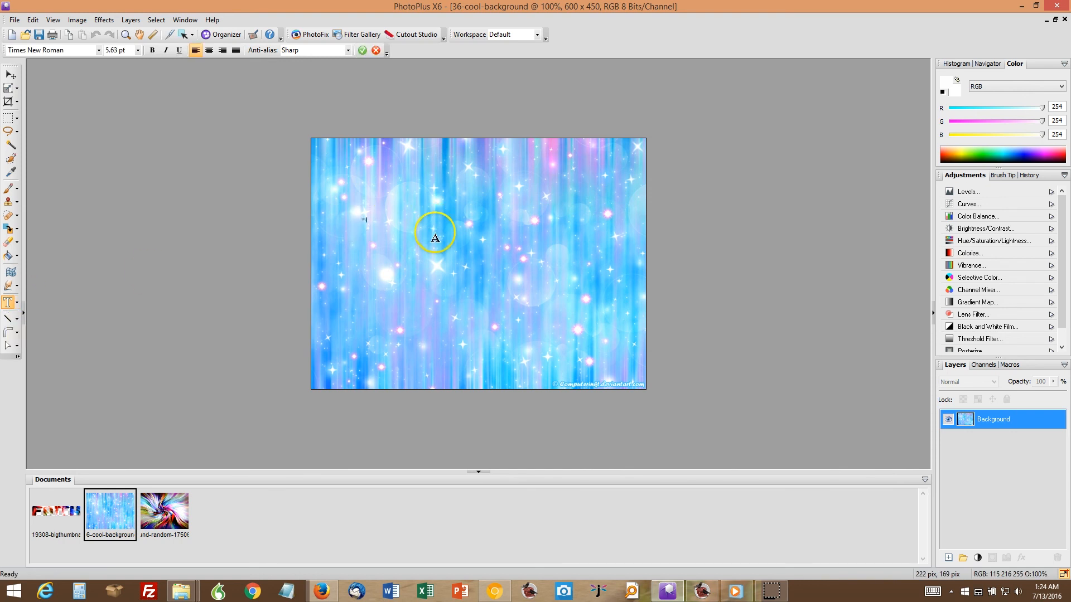
{"action": "type", "text": "inter Wonderland"}
{"action": "key", "text": "ctrl+a"}
- Set the Winter Wonderland text to 50 pt in the To Dear font
{"action": "double_click", "coordinate": [119, 51]}
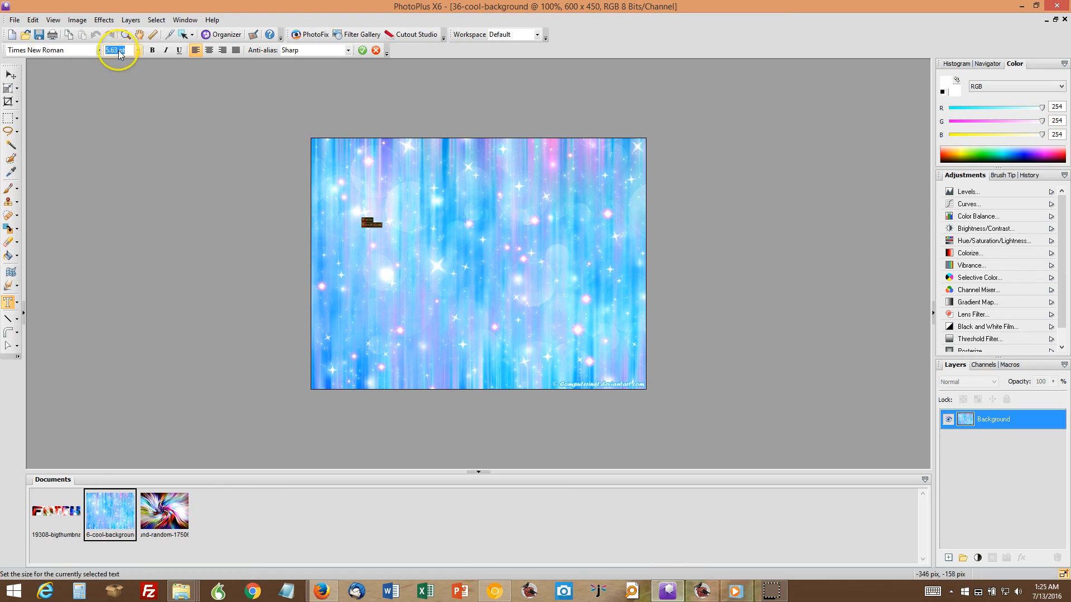
{"action": "type", "text": "50"}
{"action": "key", "text": "Return"}
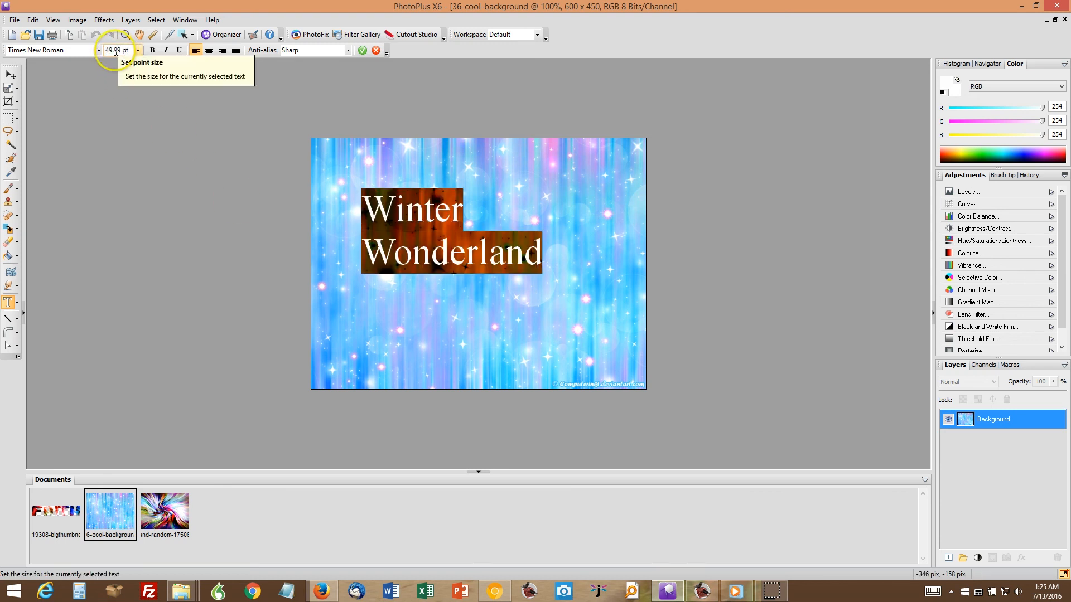
{"action": "left_click", "coordinate": [100, 50]}
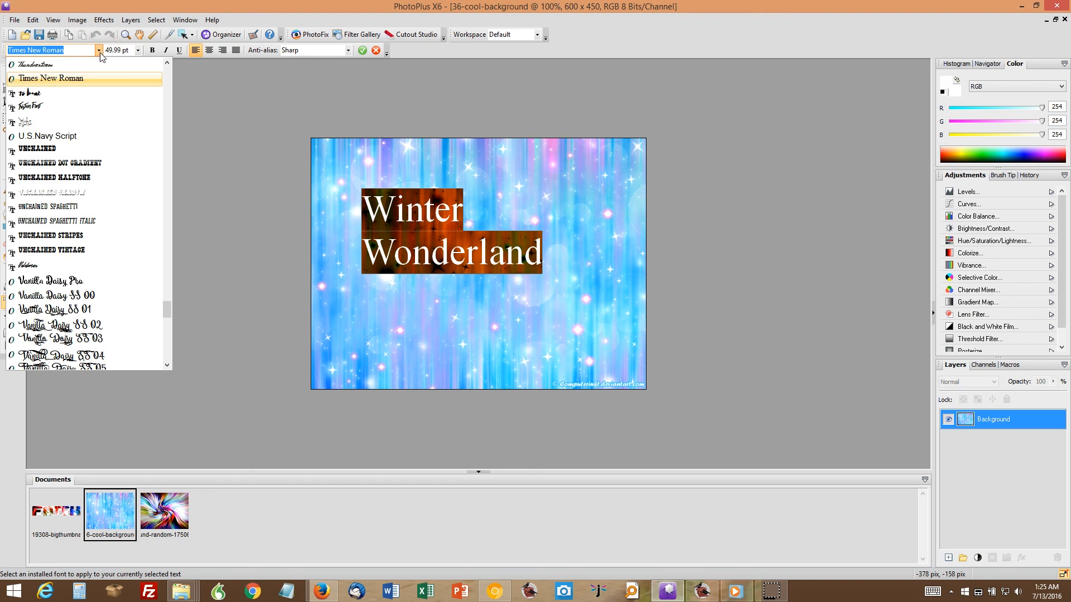
{"action": "left_click", "coordinate": [50, 94]}
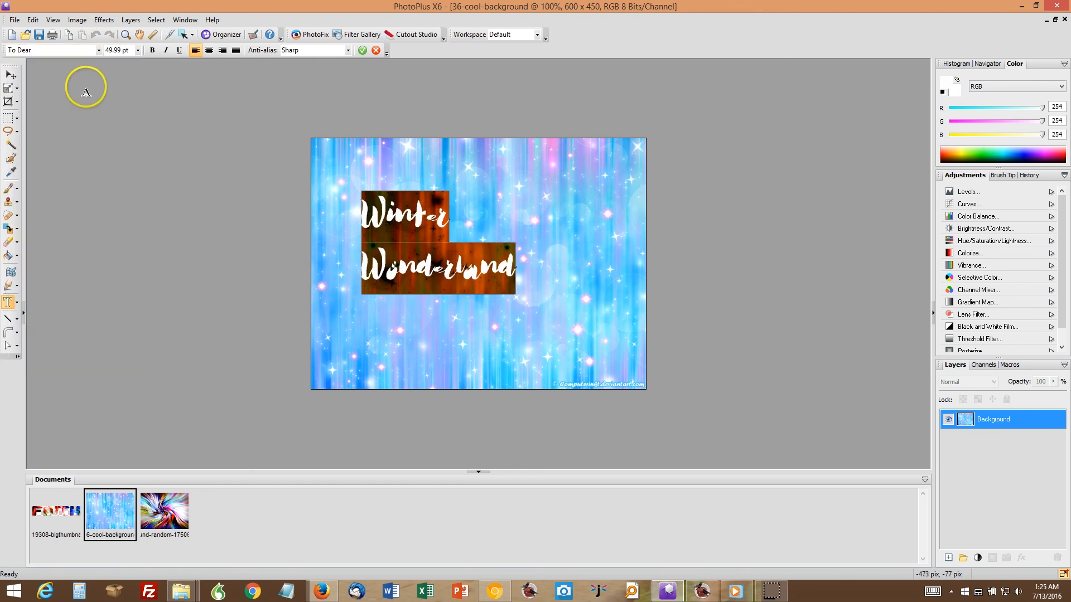
- Try point sizes of 75 and 100 on the Winter Wonderland text
{"action": "left_click", "coordinate": [120, 51]}
{"action": "type", "text": "75"}
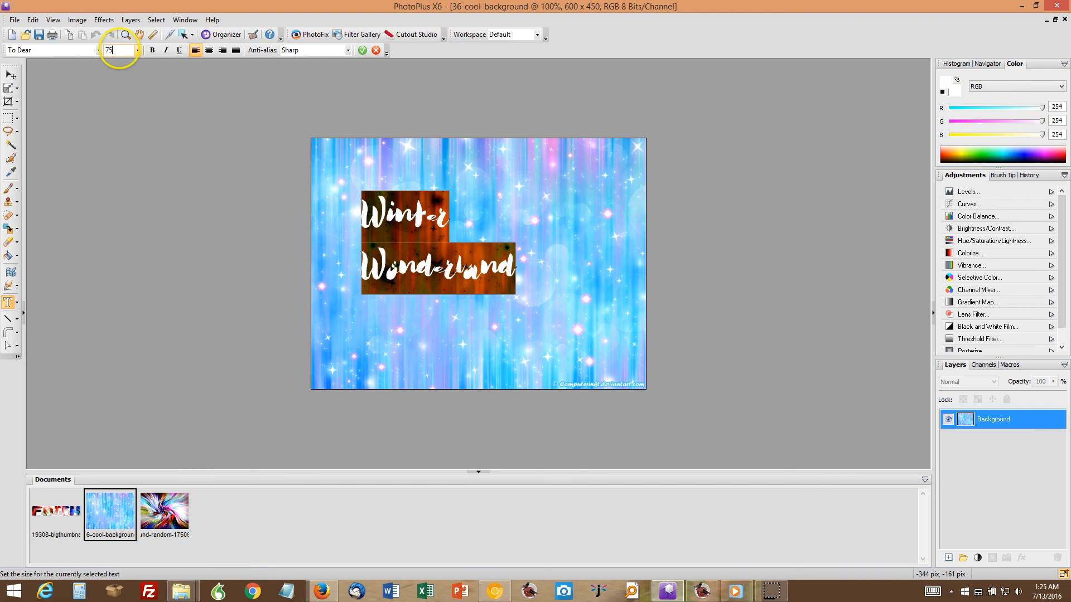
{"action": "key", "text": "Return"}
{"action": "left_click", "coordinate": [121, 50]}
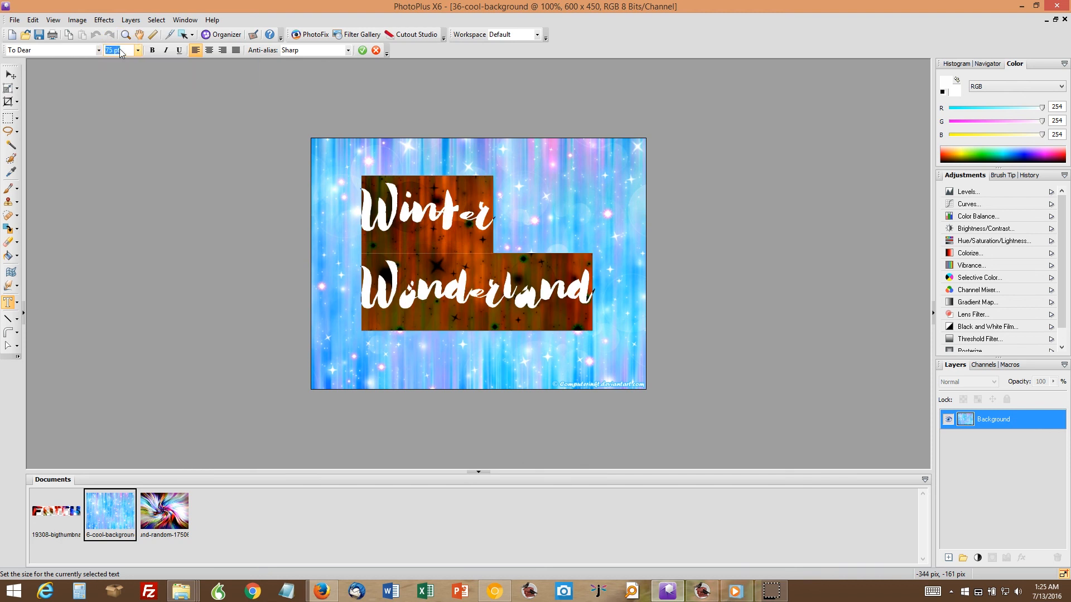
{"action": "type", "text": "100"}
{"action": "key", "text": "Return"}
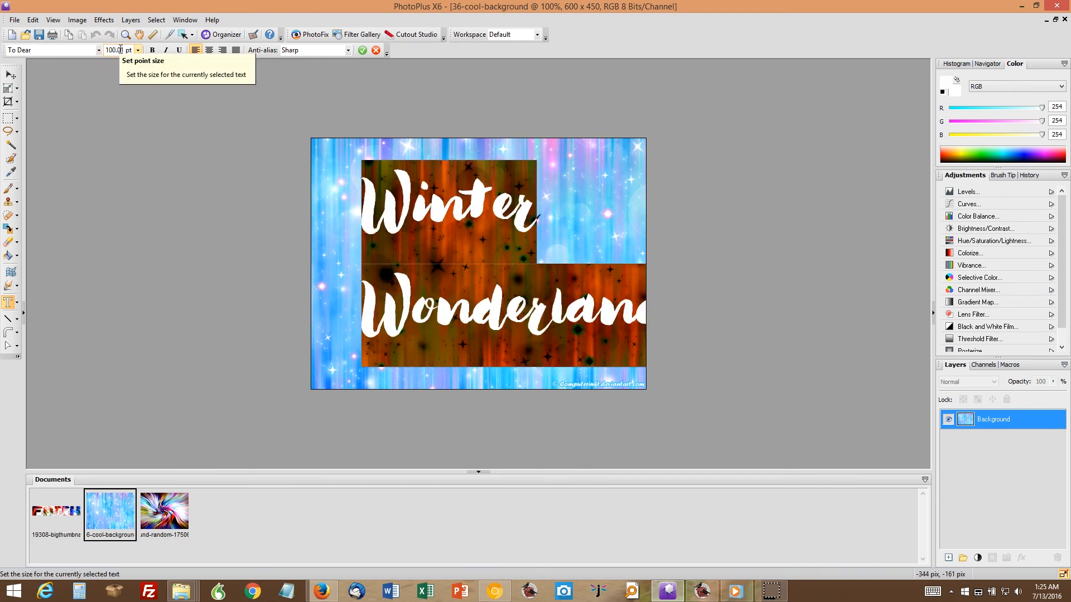
- Set the Winter Wonderland text to 90 pt and crop the image to the resulting text selection
{"action": "left_click", "coordinate": [121, 50]}
{"action": "type", "text": "90"}
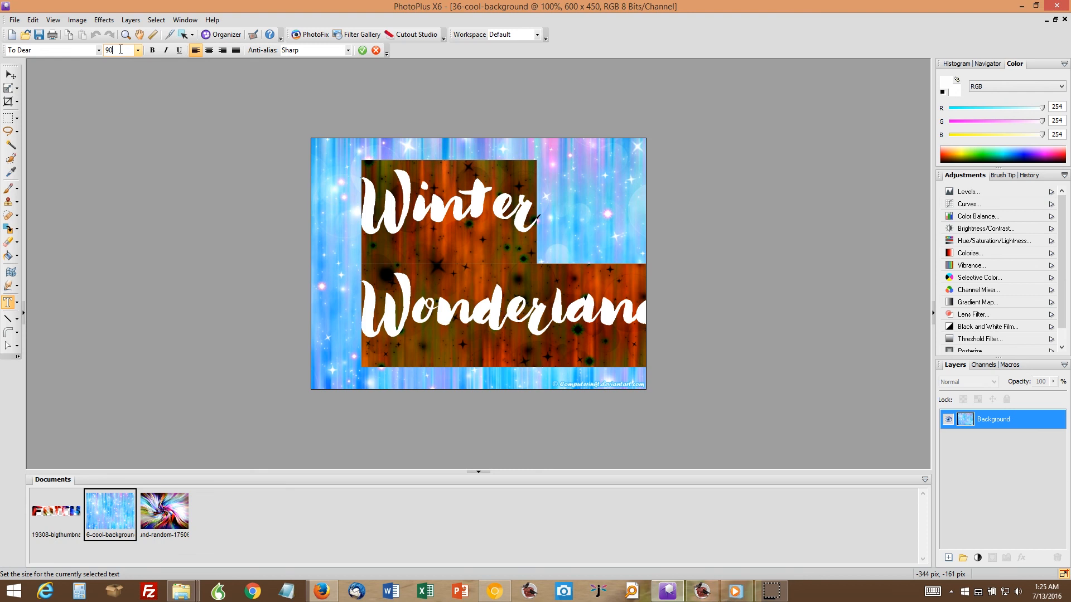
{"action": "key", "text": "Return"}
{"action": "left_click", "coordinate": [198, 206]}
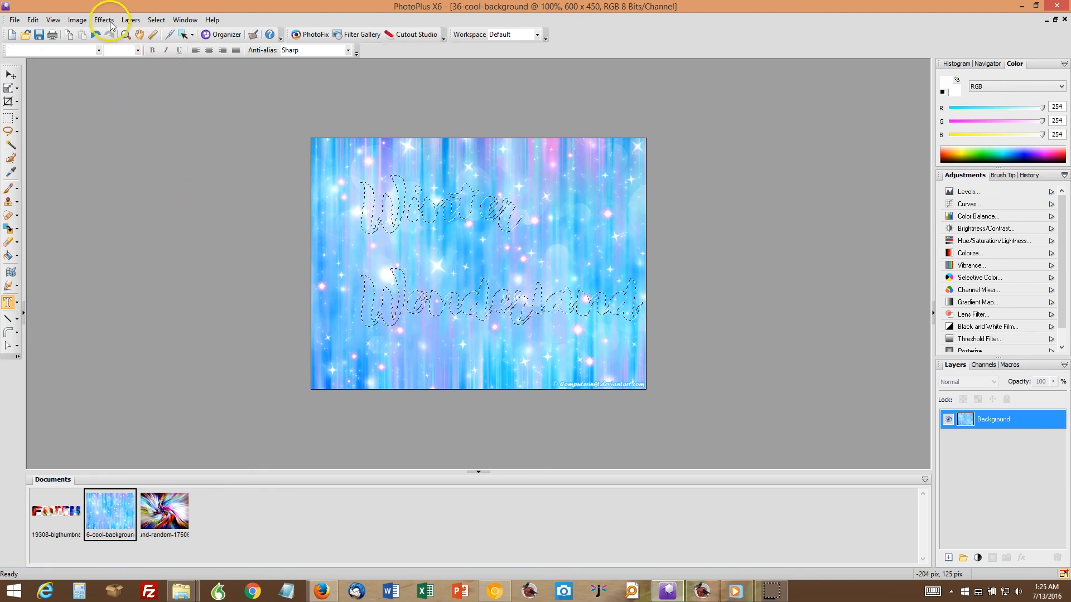
{"action": "left_click", "coordinate": [77, 21]}
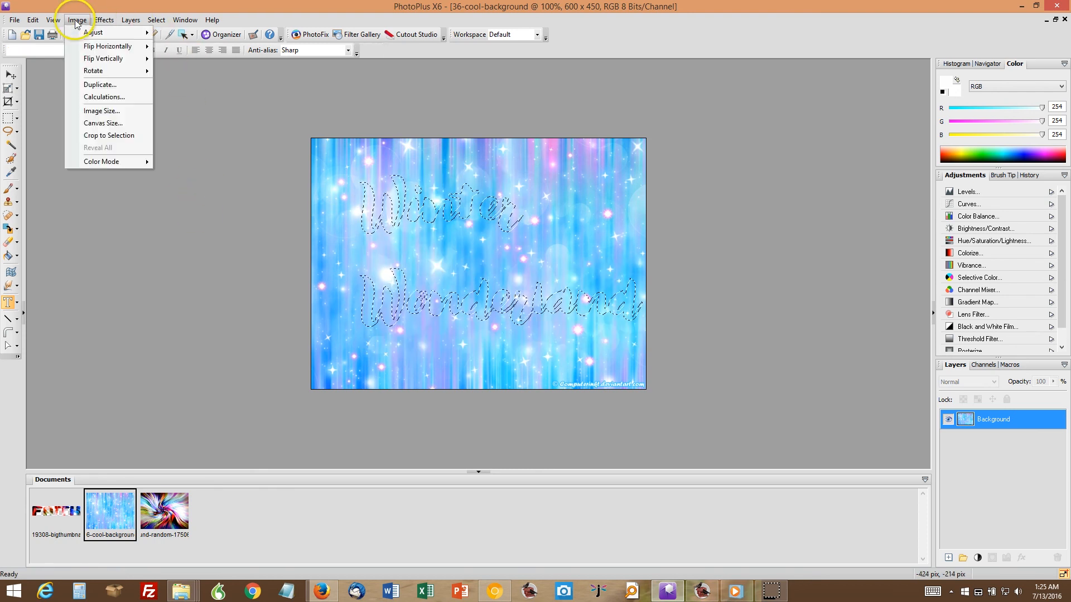
{"action": "left_click", "coordinate": [111, 136]}
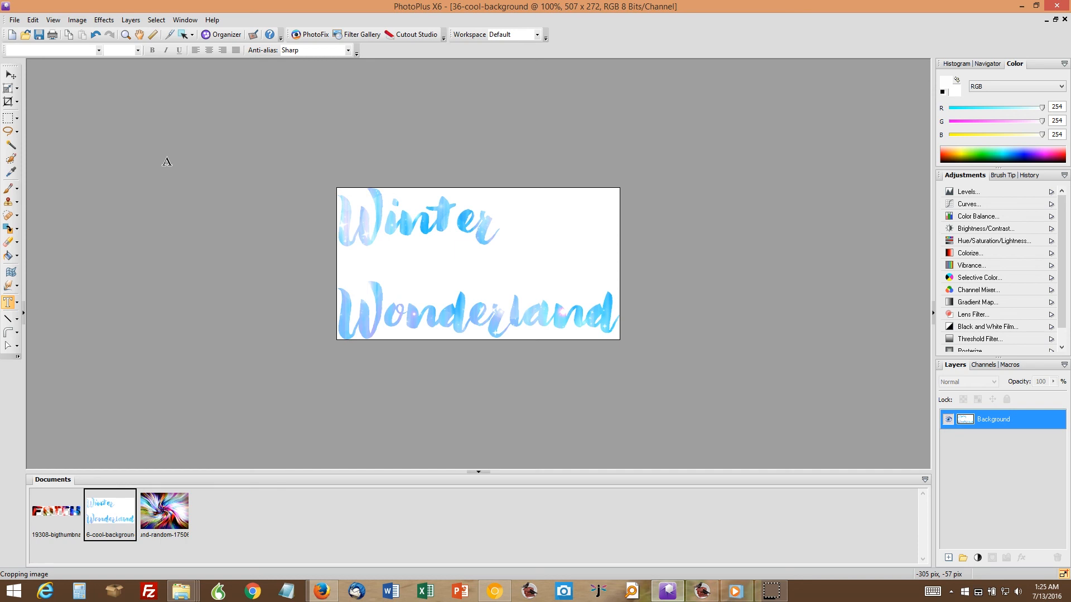
{"action": "left_click", "coordinate": [187, 532]}
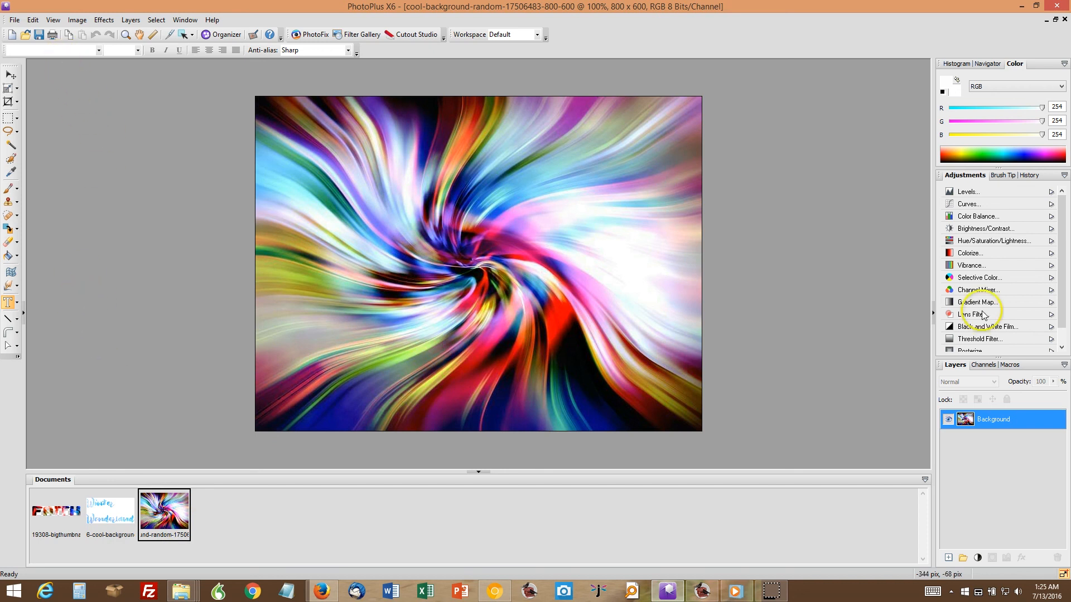
{"action": "right_click", "coordinate": [995, 422]}
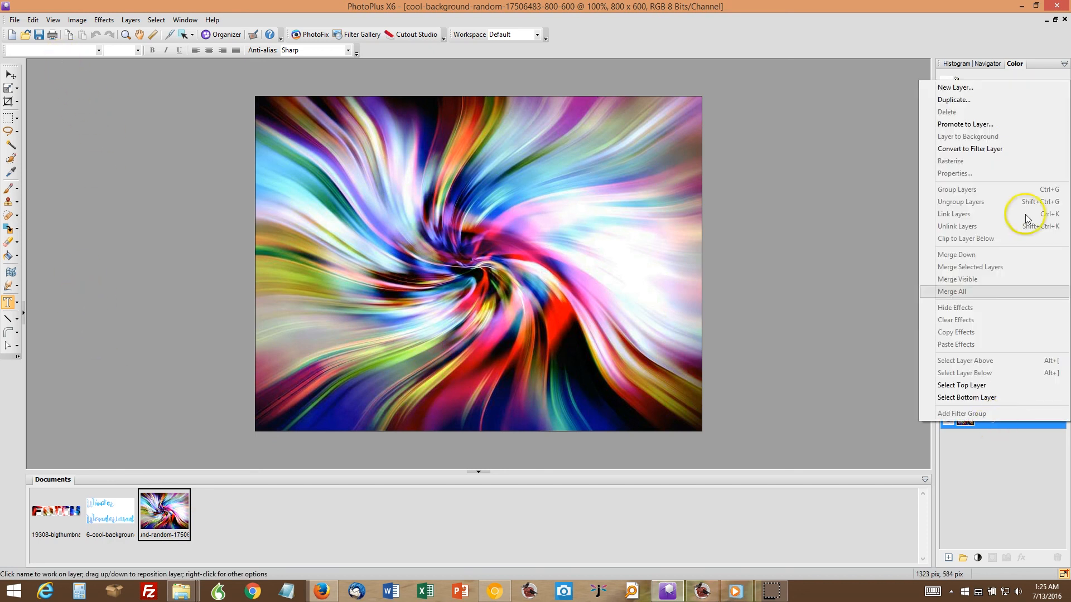
{"action": "left_click", "coordinate": [996, 123]}
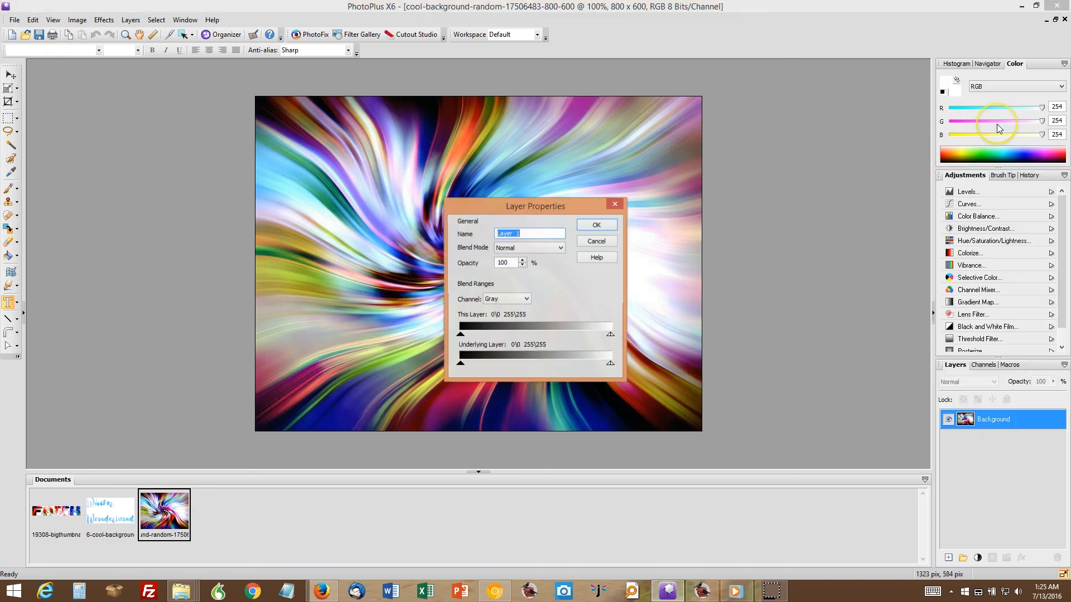
{"action": "left_click", "coordinate": [597, 226]}
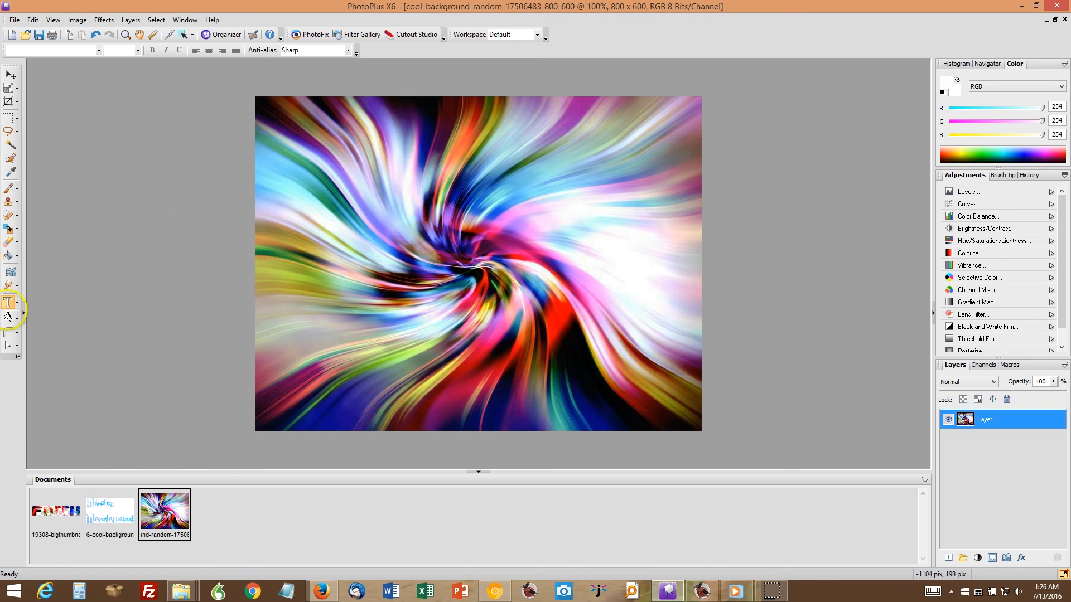
- Add the text FAITH on the swirl image with the Text Selection Tool and set it to 150 pt
{"action": "left_click", "coordinate": [520, 264]}
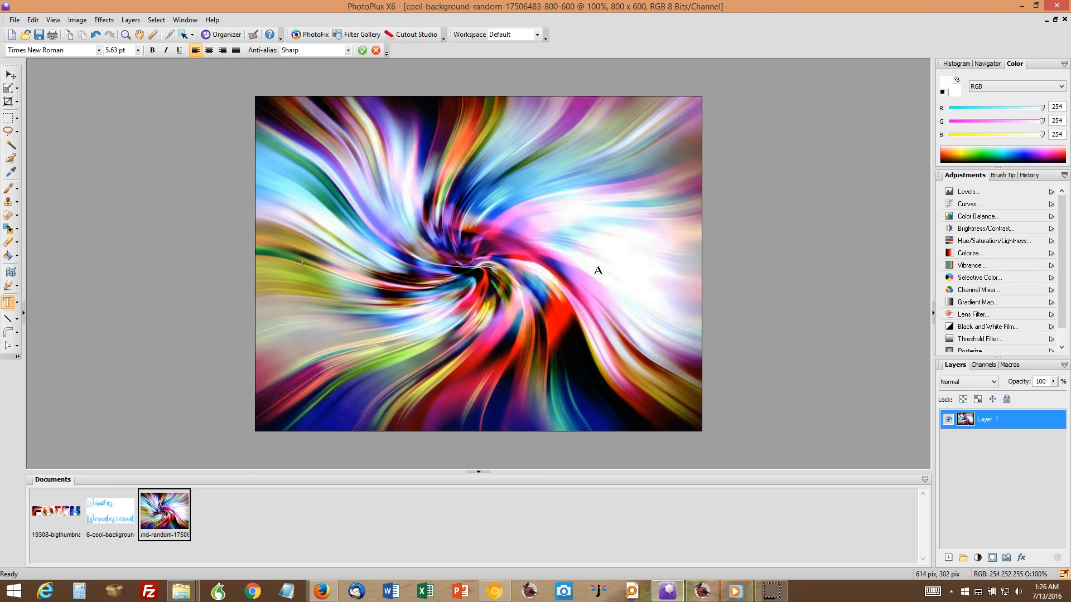
{"action": "key", "text": "ctrl+a"}
{"action": "left_click", "coordinate": [122, 51]}
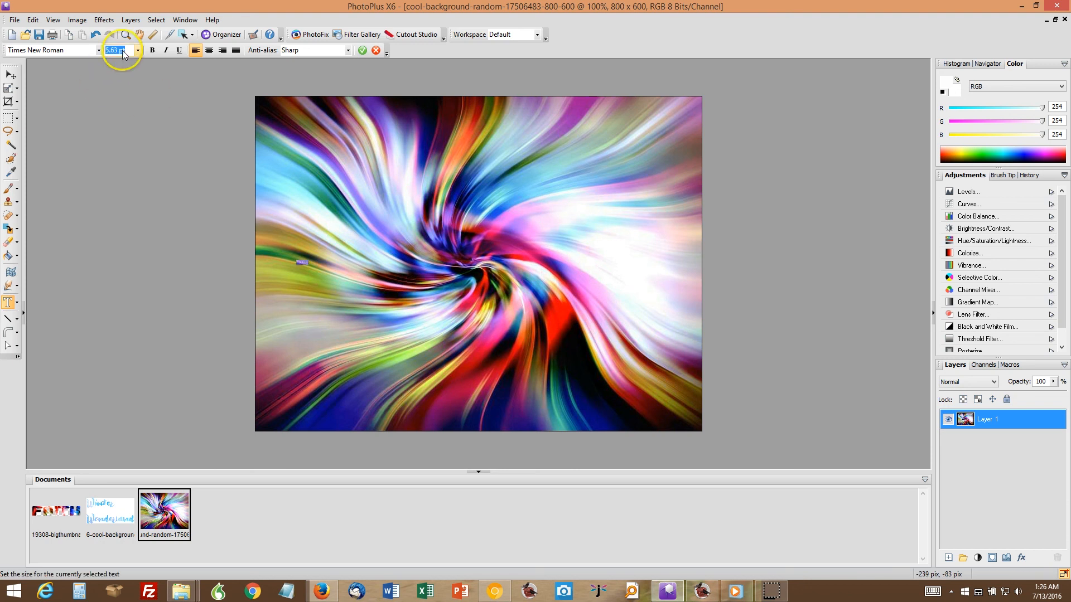
{"action": "type", "text": "150"}
{"action": "key", "text": "Return"}
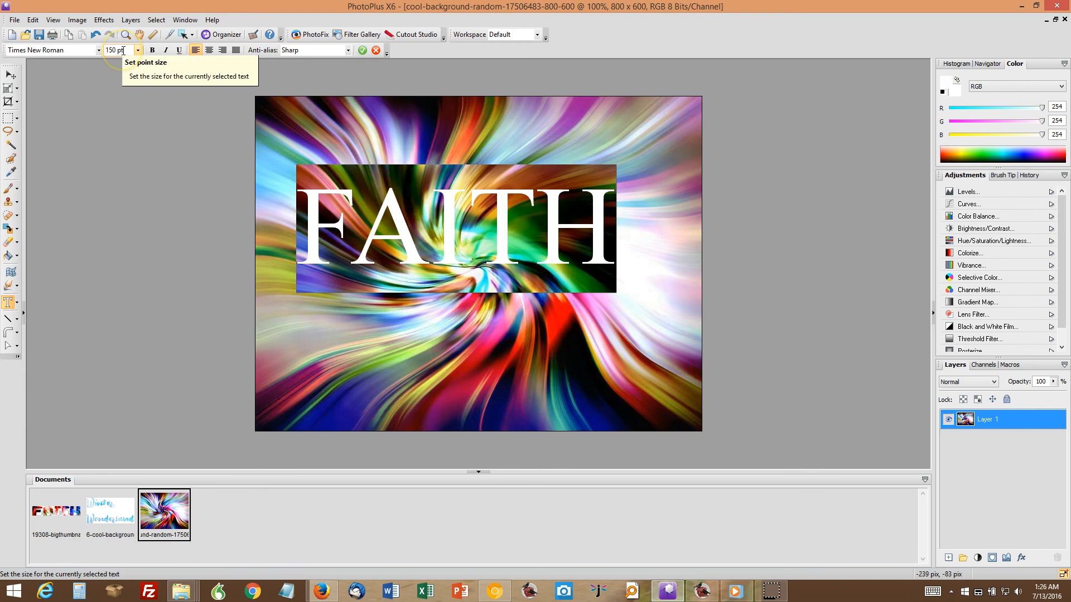
- Change the FAITH text's font to Segoe UI Black
{"action": "left_click", "coordinate": [98, 50]}
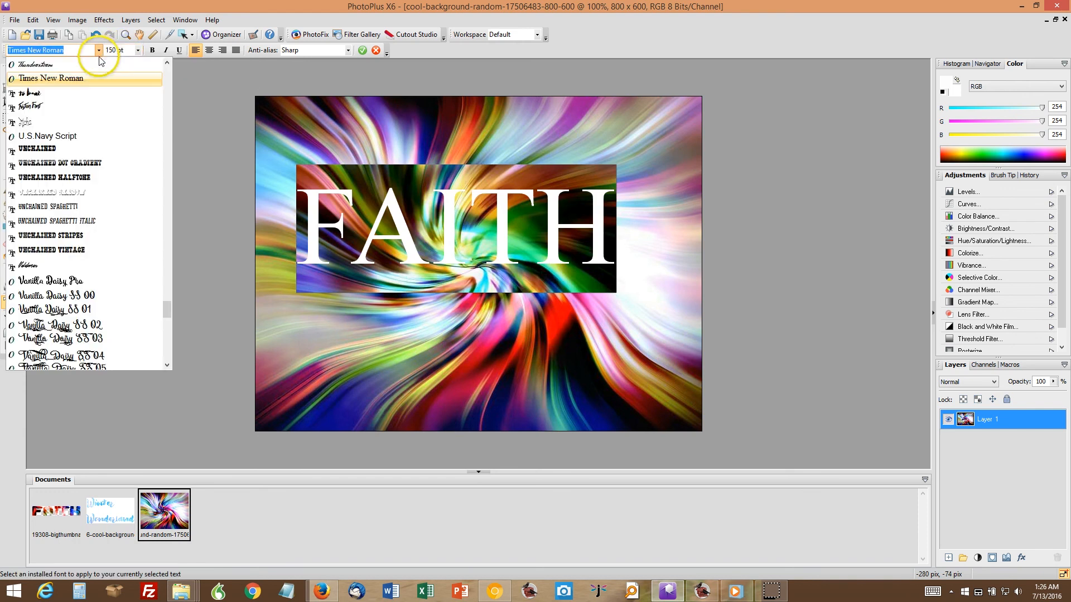
{"action": "left_click", "coordinate": [166, 74]}
{"action": "left_click", "coordinate": [166, 74]}
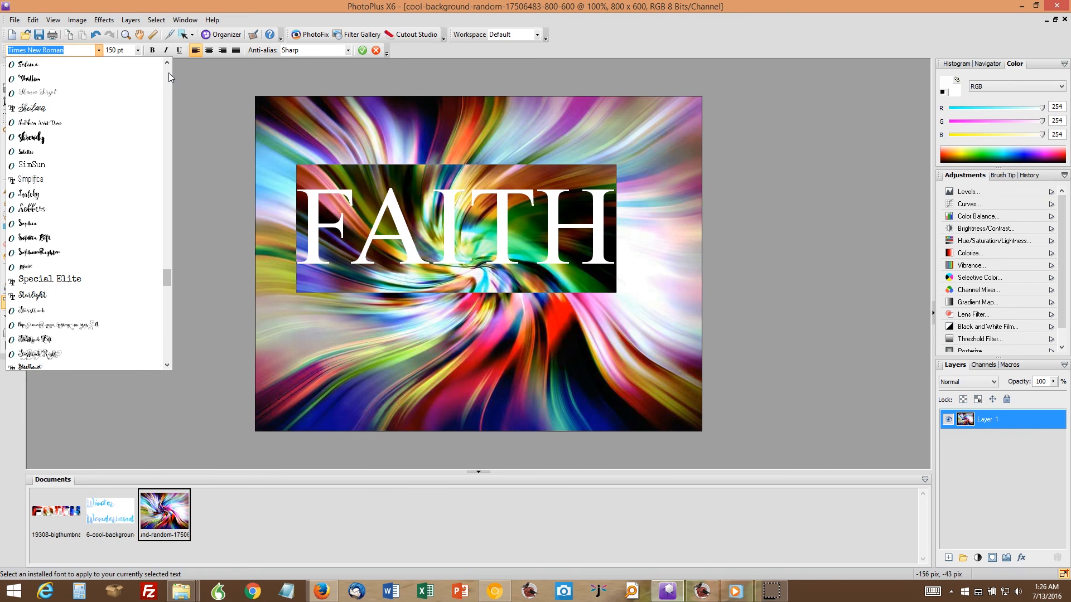
{"action": "left_click", "coordinate": [168, 73]}
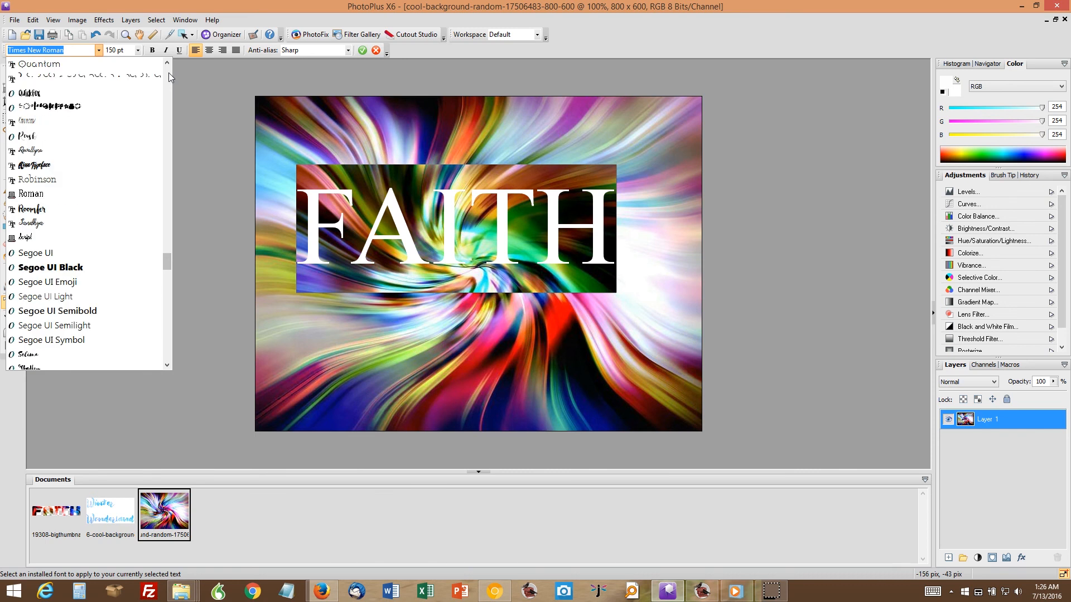
{"action": "left_click", "coordinate": [73, 268]}
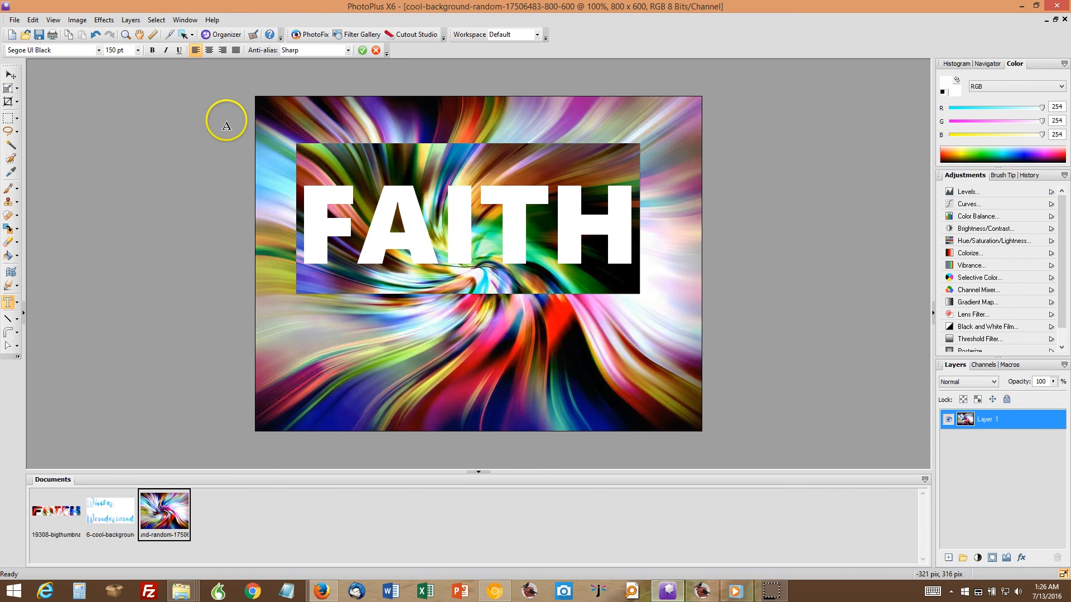
- Commit the FAITH text as a selection and crop the swirl image to it
{"action": "left_click", "coordinate": [77, 21]}
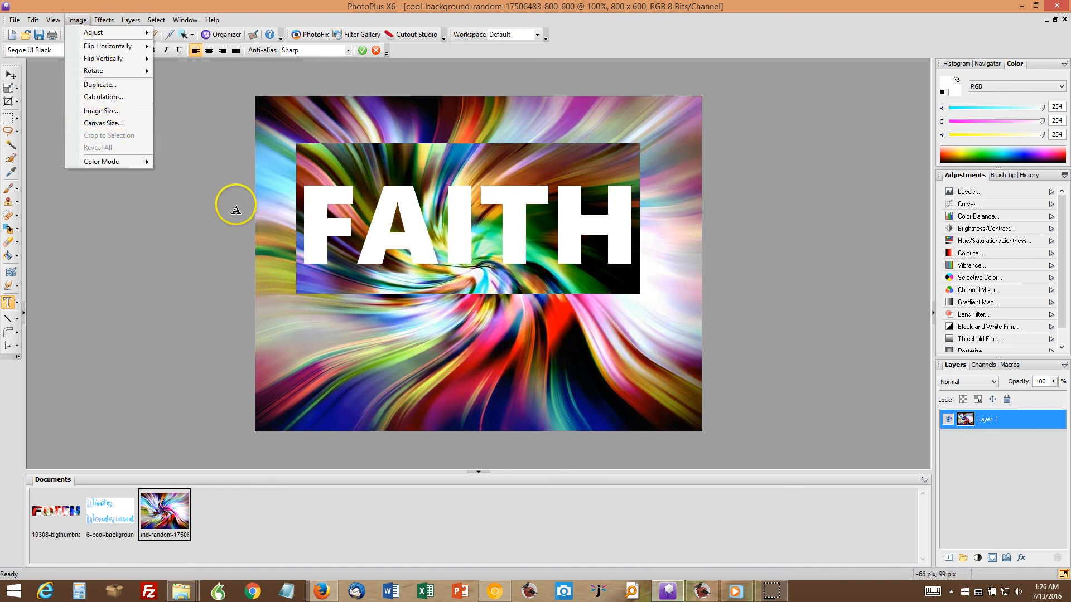
{"action": "left_click", "coordinate": [207, 215]}
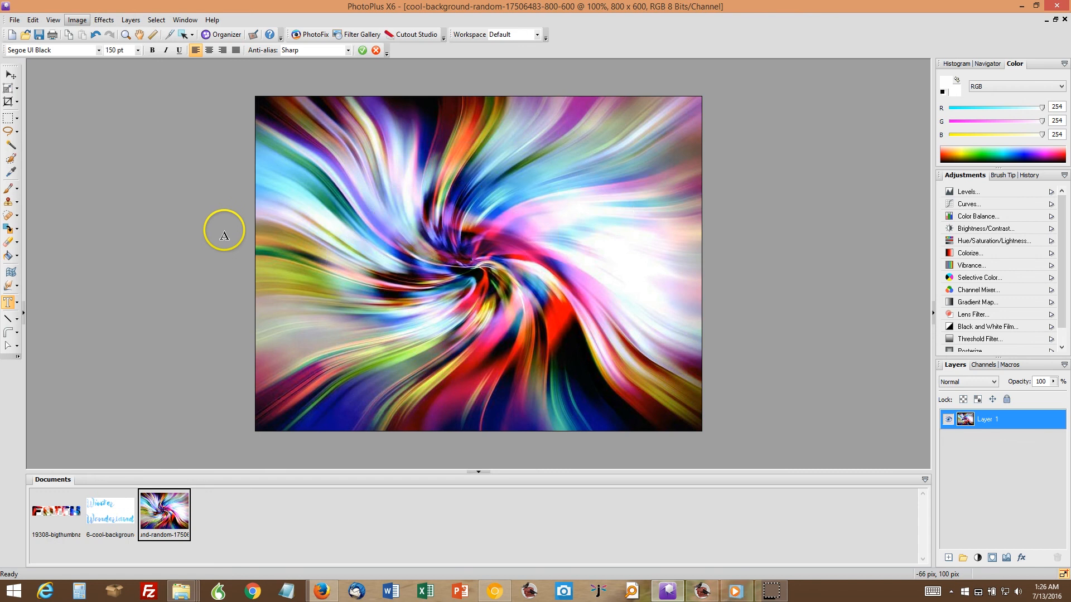
{"action": "left_click", "coordinate": [77, 20]}
{"action": "left_click", "coordinate": [112, 138]}
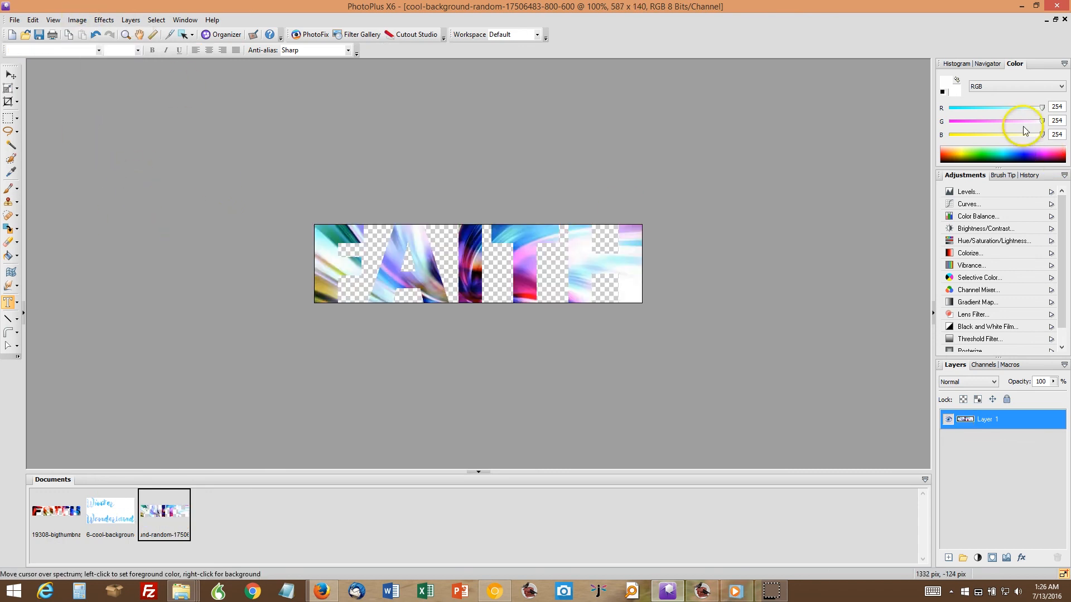
- Set the foreground color to black with R, G and B all at 0
{"action": "left_click_drag", "start_coordinate": [1042, 107], "coordinate": [948, 108]}
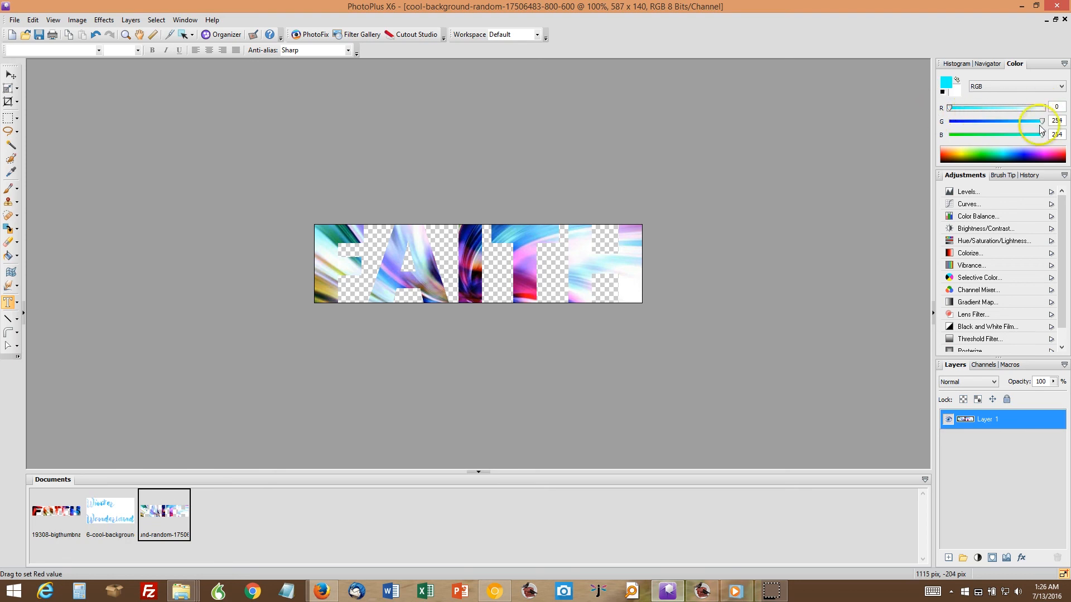
{"action": "left_click_drag", "start_coordinate": [1041, 120], "coordinate": [948, 120]}
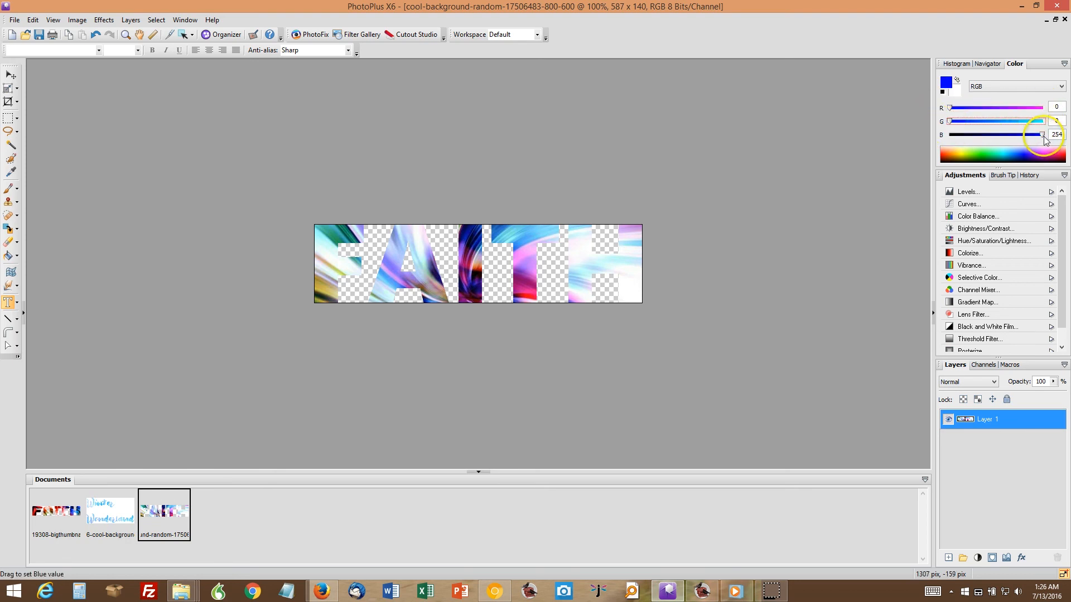
{"action": "left_click_drag", "start_coordinate": [1042, 134], "coordinate": [942, 135]}
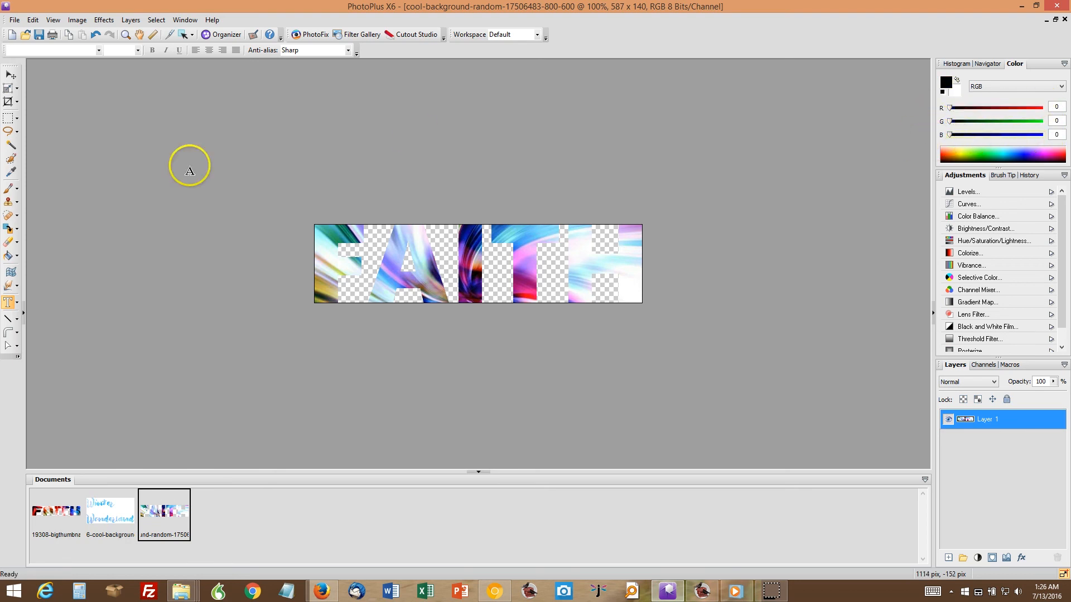
- Enlarge the FAITH image's canvas to 700 by 300 pixels, keeping the lettering centered
{"action": "left_click", "coordinate": [78, 20]}
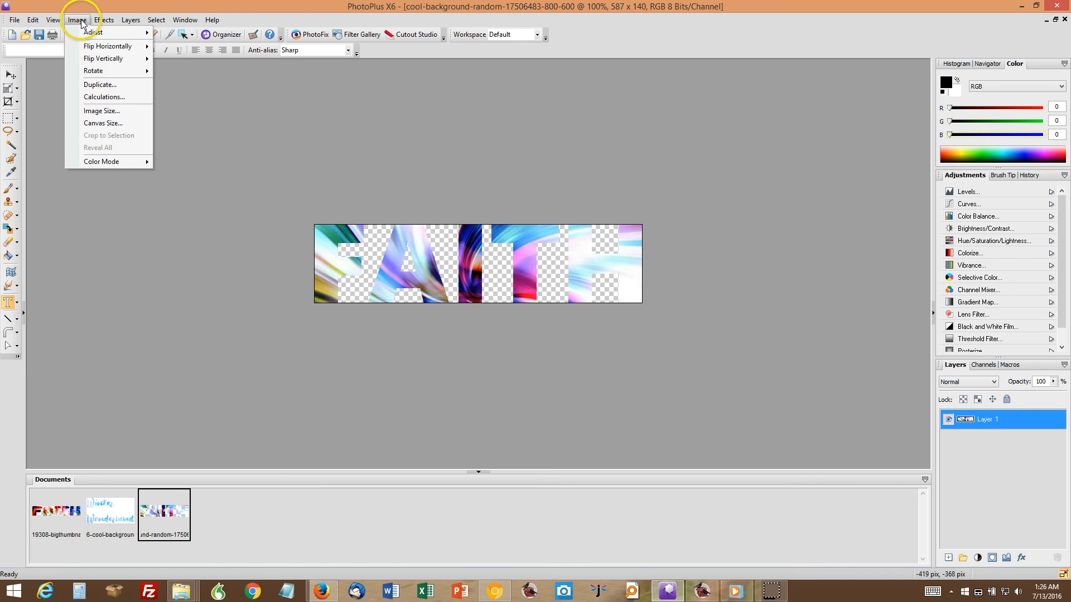
{"action": "left_click", "coordinate": [111, 123]}
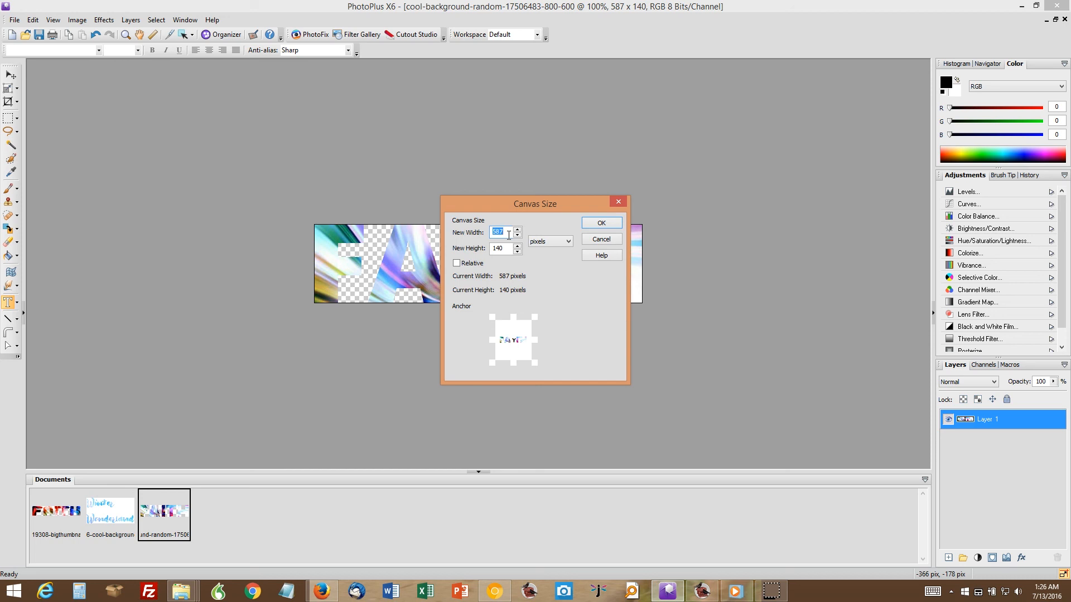
{"action": "type", "text": "700"}
{"action": "key", "text": "Tab"}
{"action": "type", "text": "300"}
{"action": "key", "text": "Return"}
{"action": "left_click", "coordinate": [476, 106]}
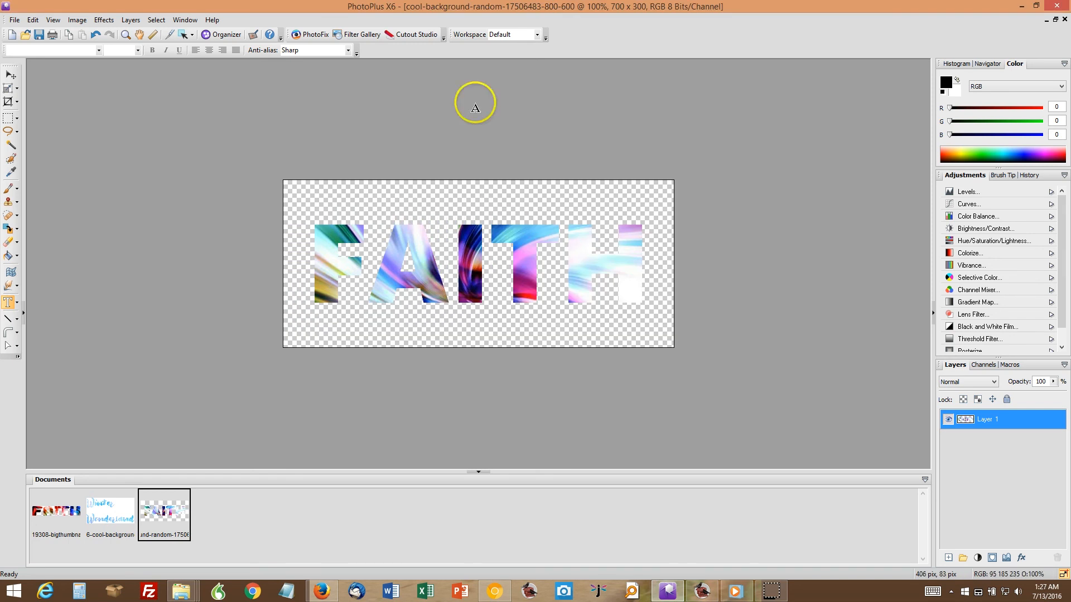
- Flood fill the transparent area around the FAITH letters and the hole inside the A with black
{"action": "left_click", "coordinate": [8, 255]}
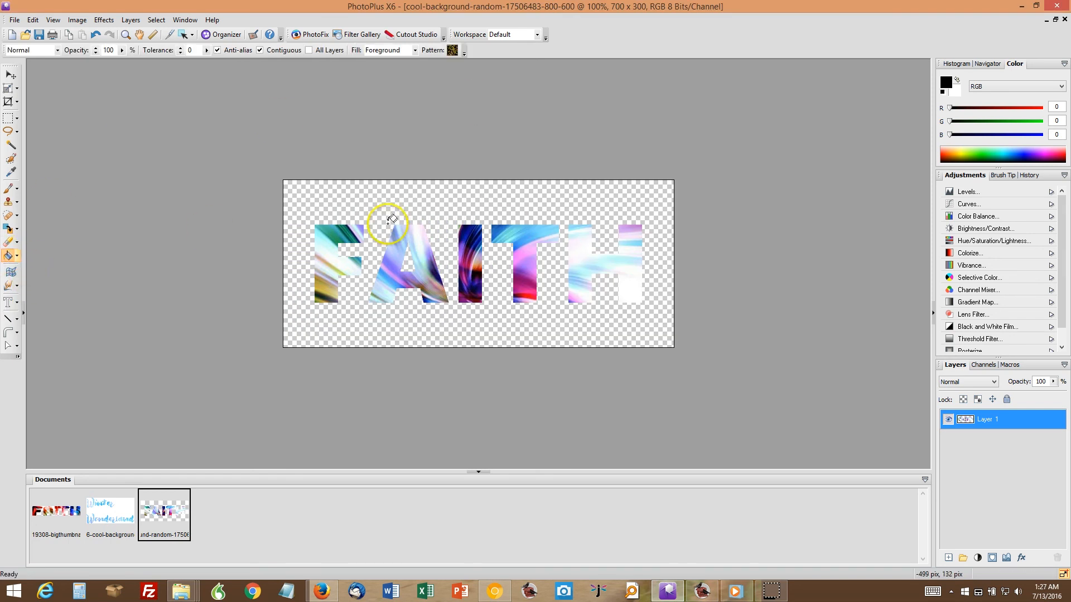
{"action": "left_click", "coordinate": [388, 206]}
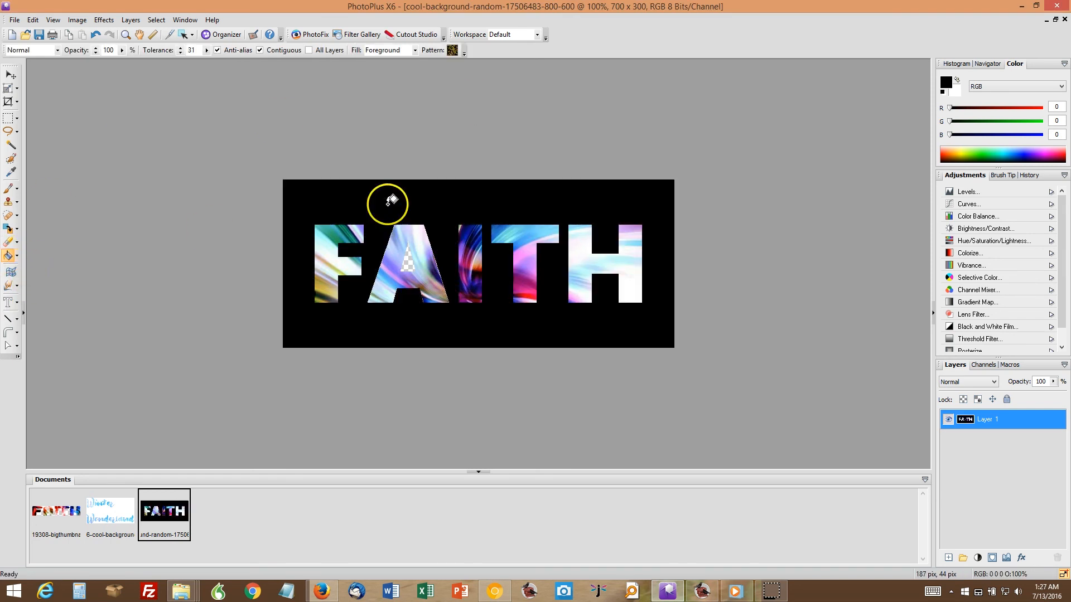
{"action": "left_click", "coordinate": [418, 282]}
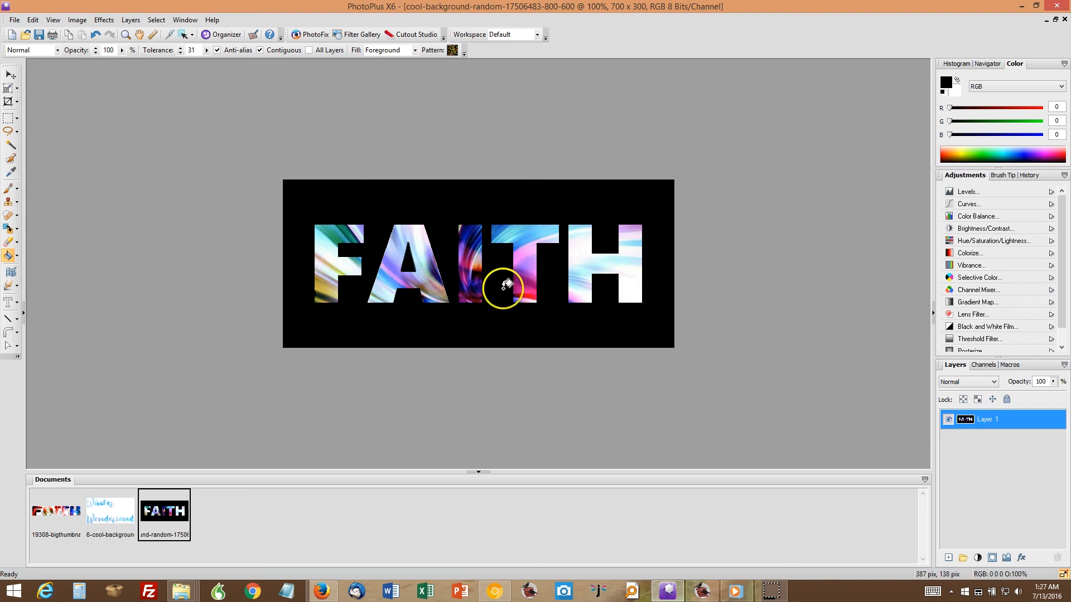